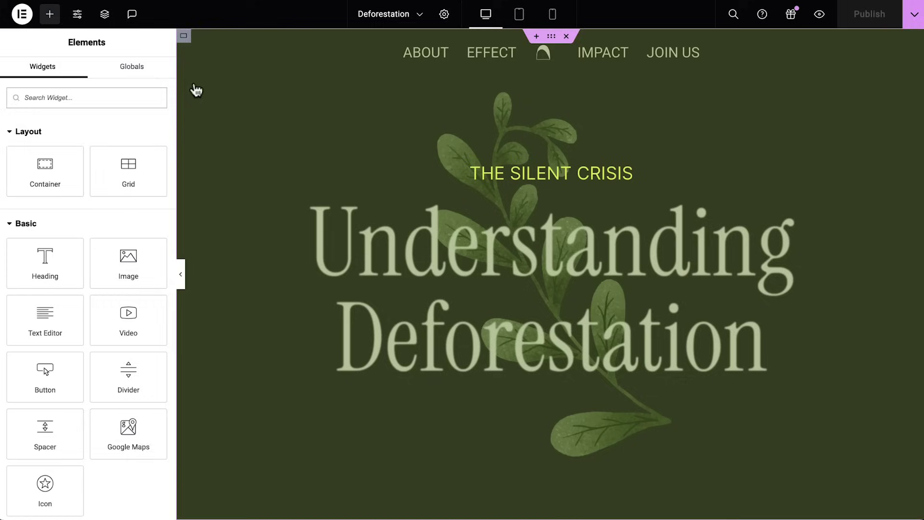
Open the Site Settings panel for the Deforestation site from the editor toolbar
left_click(77, 14)
Give page transitions a classic background in the green Secondary global colour
scroll(95, 384, "down", 3)
scroll(97, 384, "down", 1)
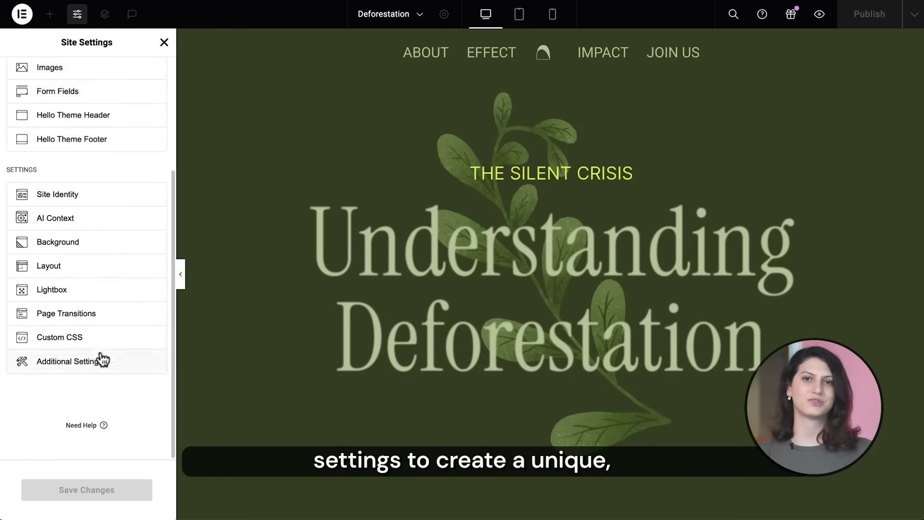
left_click(118, 318)
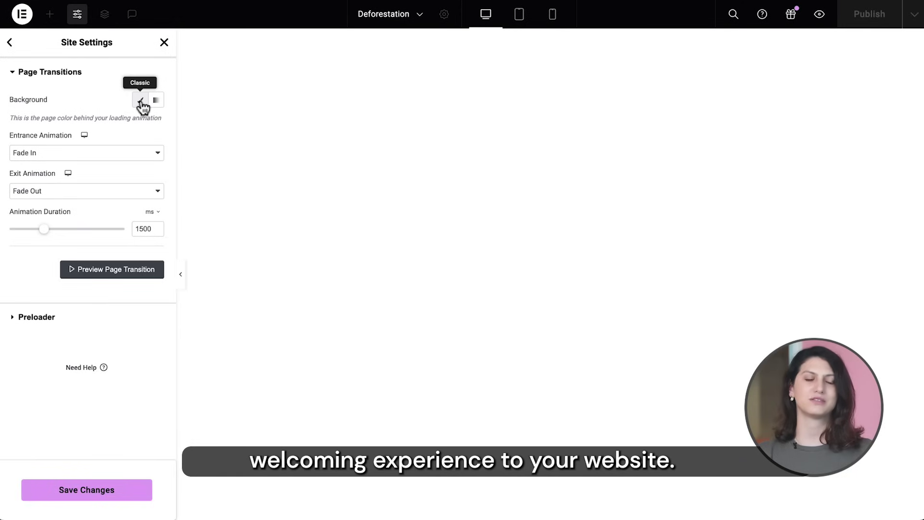
left_click(141, 101)
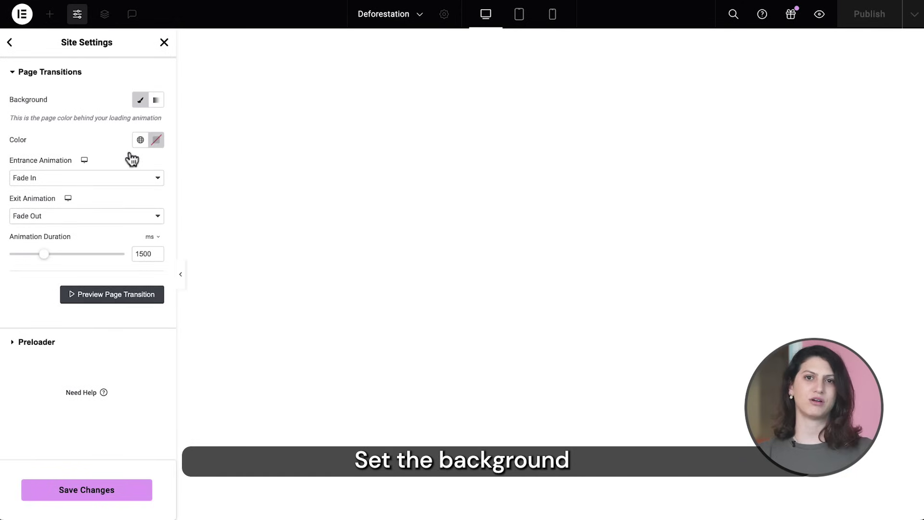
left_click(140, 140)
left_click(120, 221)
Set the transition entrance animation to Slide In Up and exit to Slide Out Down
left_click(151, 182)
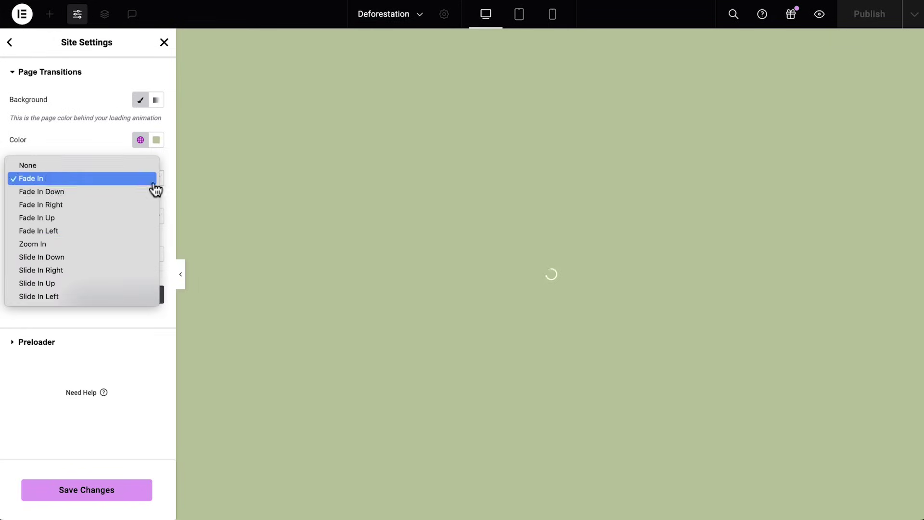
left_click(122, 285)
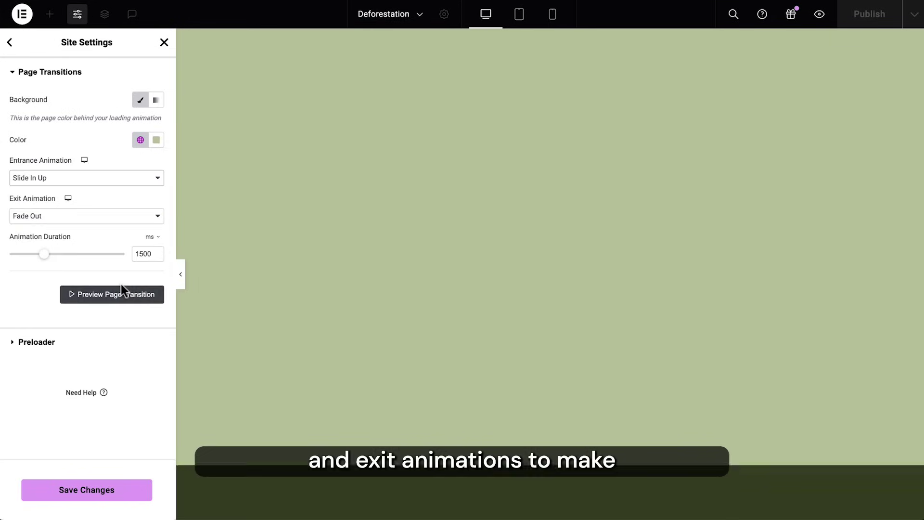
left_click(131, 217)
left_click(116, 296)
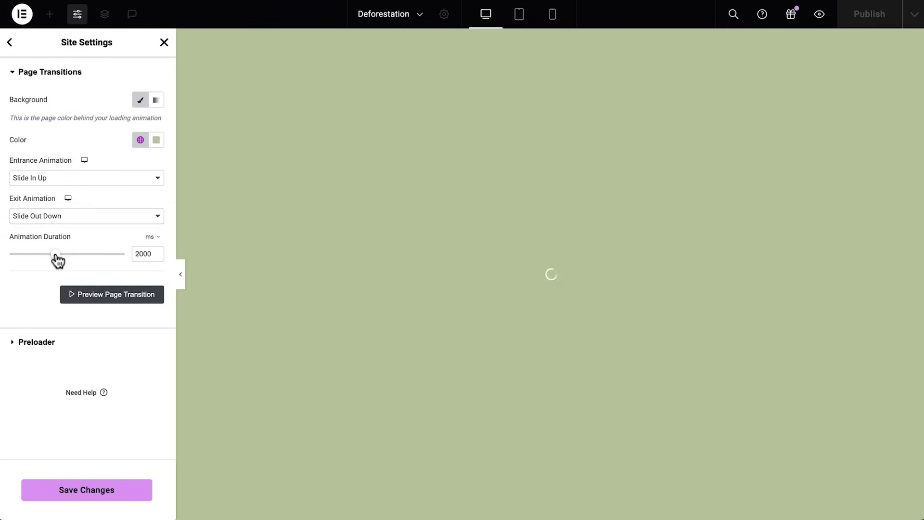
left_click(87, 342)
Set the preloader type to Image, using the tree picture from the Media Library
left_click(157, 153)
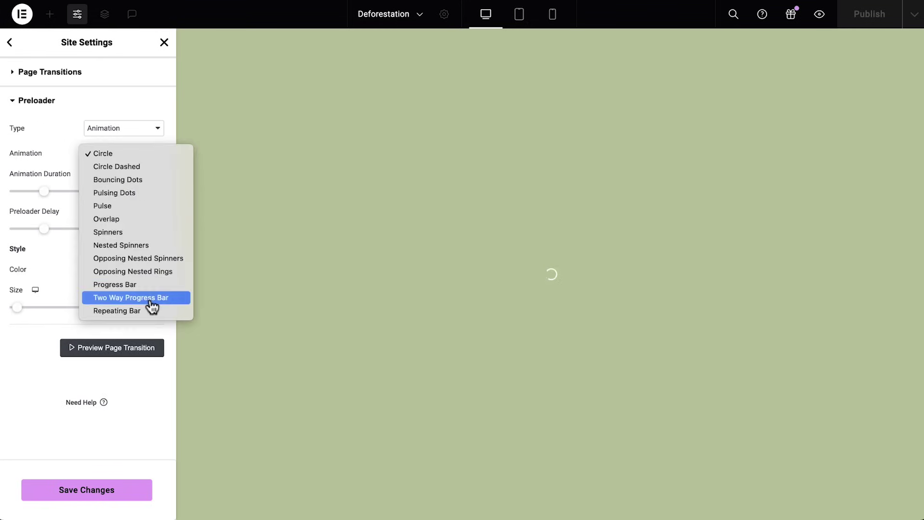
left_click(146, 179)
left_click(147, 129)
left_click(146, 154)
left_click(120, 193)
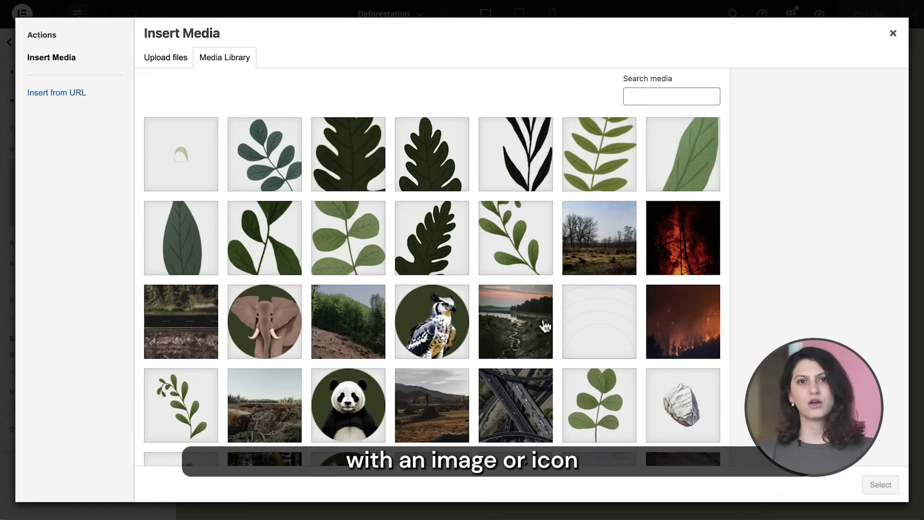
scroll(546, 326, "down", 2)
left_click(512, 378)
left_click(880, 485)
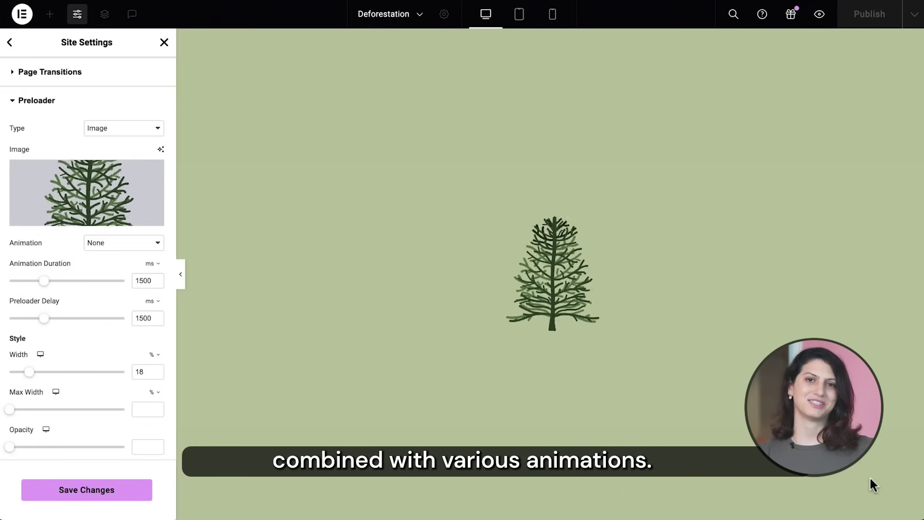
Set preloader animation duration to 2000 ms and delay to 3000 ms, then save
left_click_drag(44, 281, 56, 289)
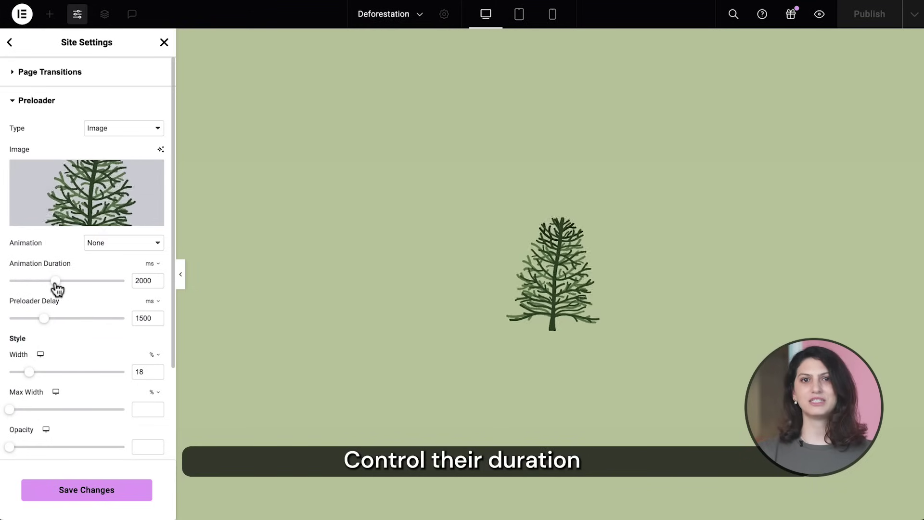
left_click_drag(42, 322, 77, 327)
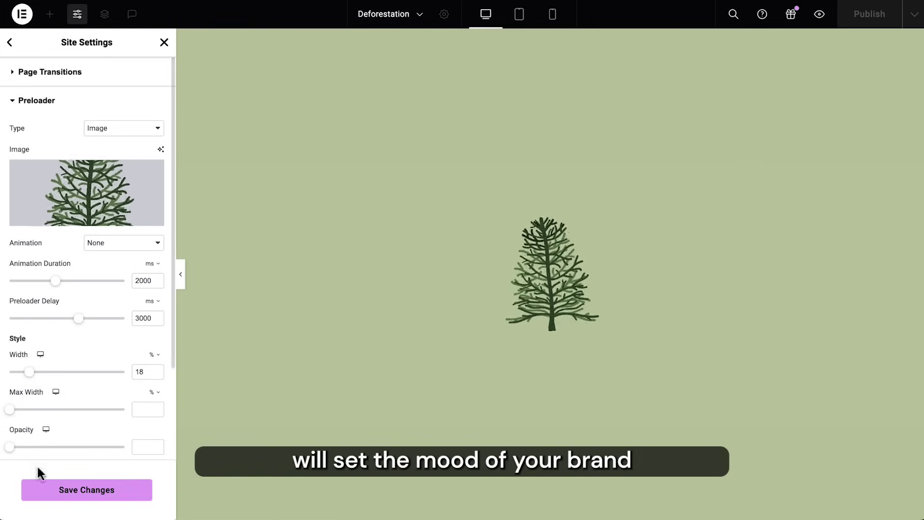
left_click(71, 496)
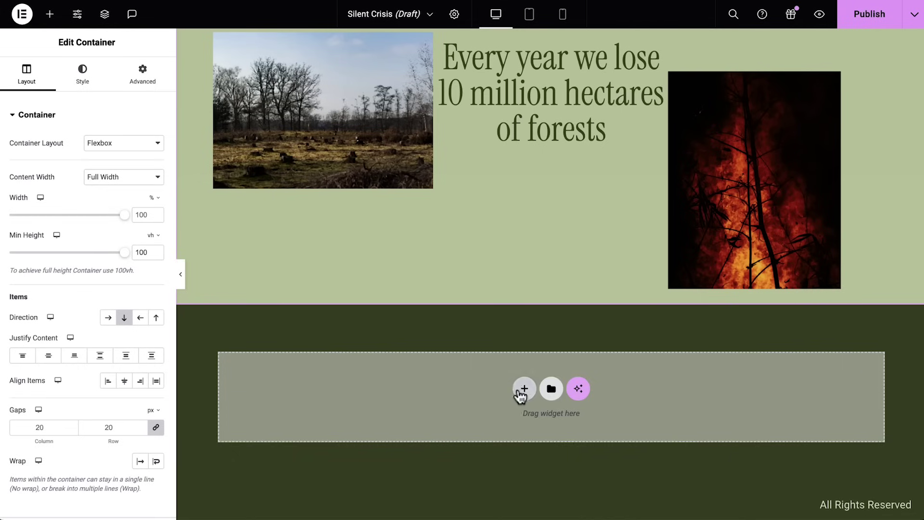
Add a full-width single-column flexbox container, 500 vh minimum height, below the forest-loss section
left_click(519, 390)
left_click(501, 426)
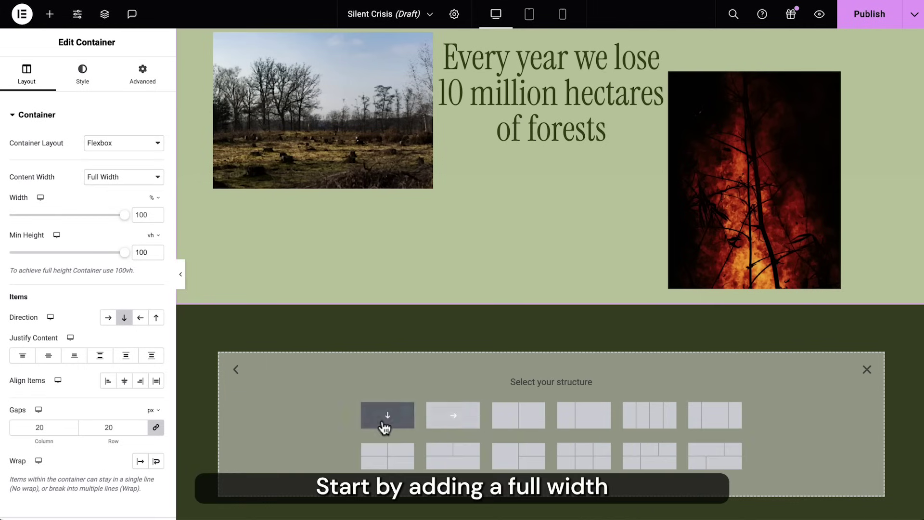
left_click(385, 416)
left_click(156, 178)
left_click(154, 191)
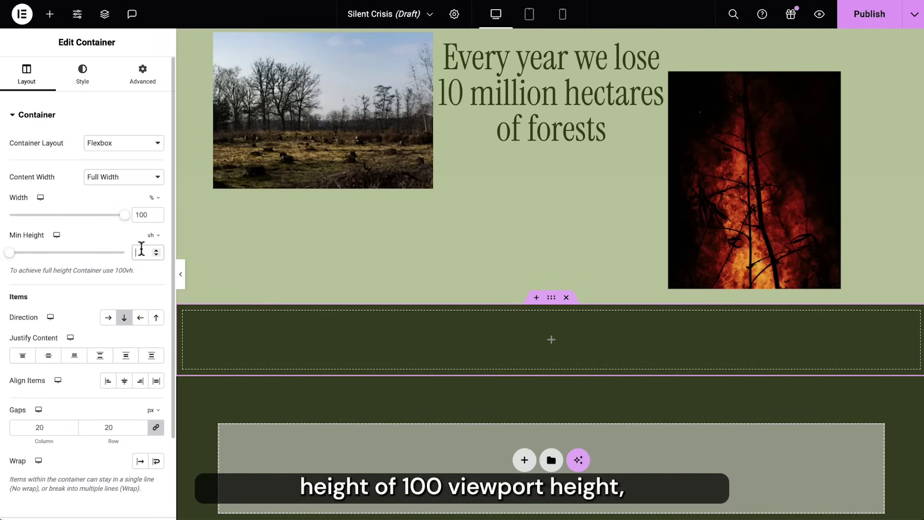
left_click(141, 248)
type("50")
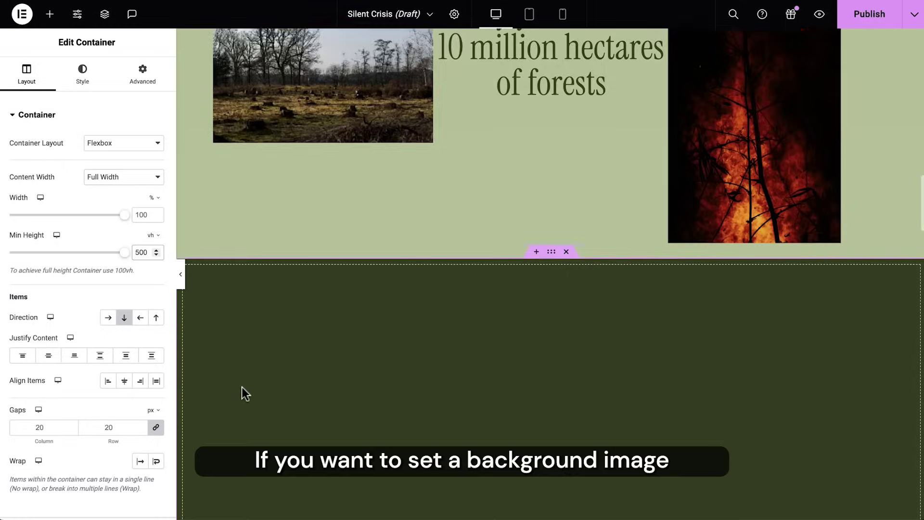
scroll(242, 387, "down", 5)
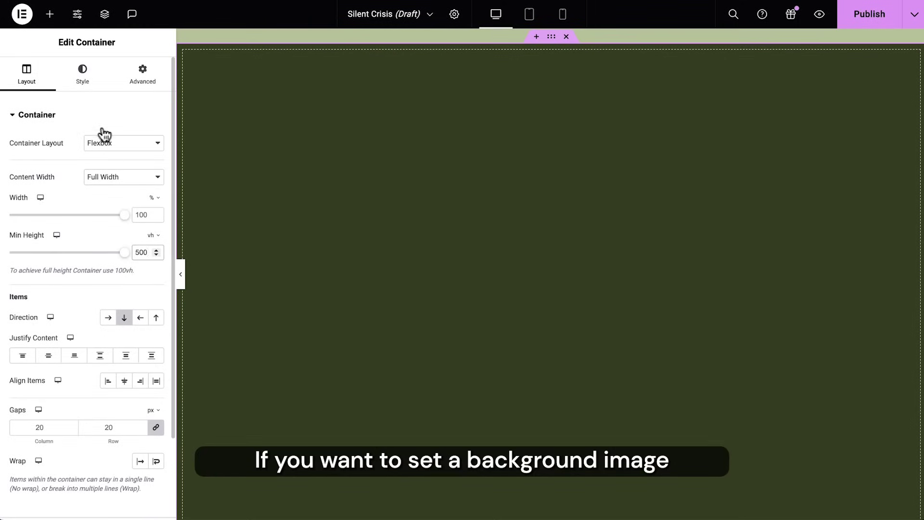
Give the container a classic background image of the birdview-forest photo
left_click(86, 81)
left_click(110, 170)
left_click(129, 245)
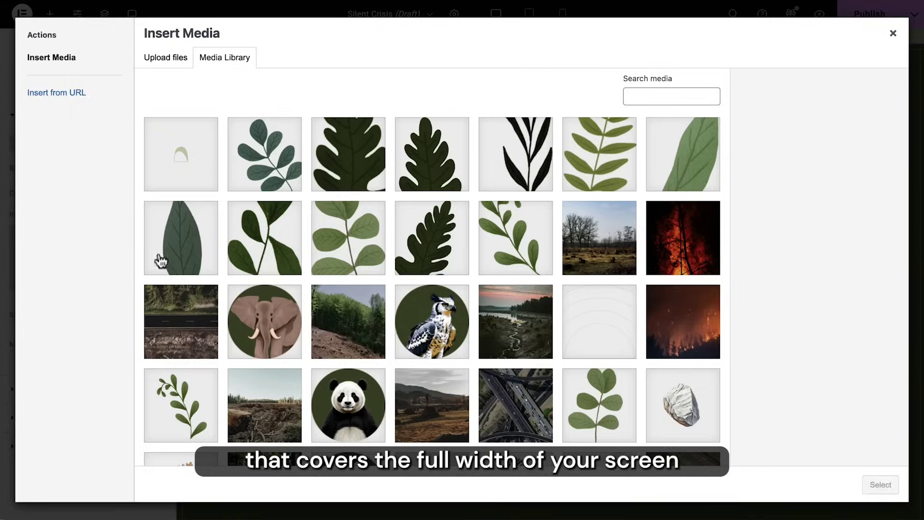
left_click(205, 327)
left_click(874, 487)
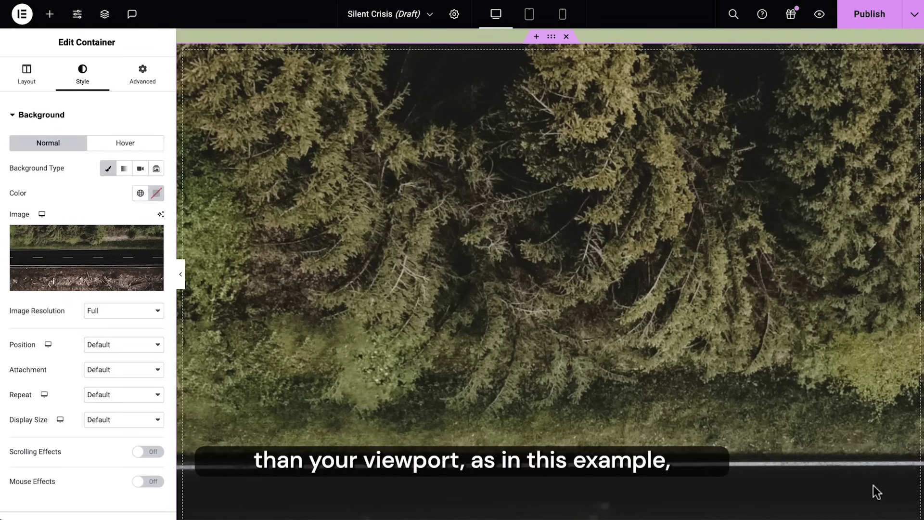
Set the background to Top Center, Fixed attachment, No-repeat, Cover display size
left_click(137, 344)
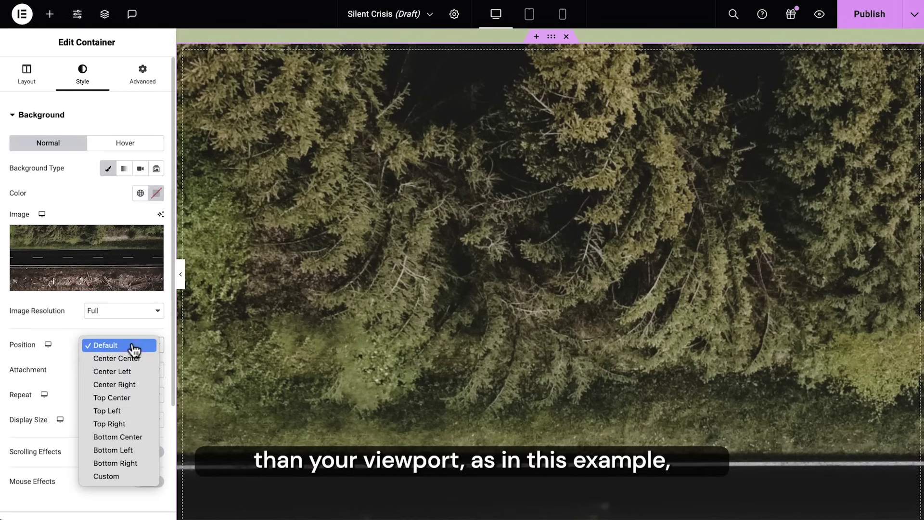
left_click(133, 402)
left_click(135, 371)
left_click(127, 396)
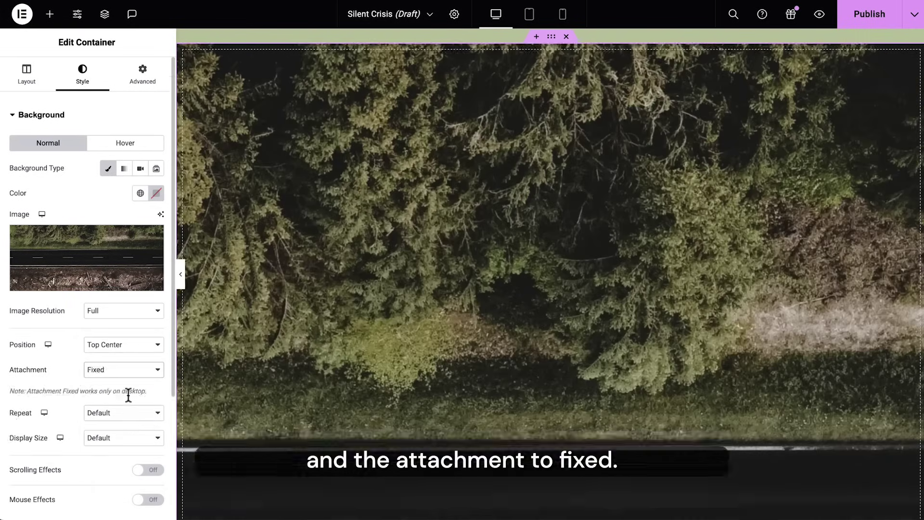
left_click(132, 413)
left_click(136, 426)
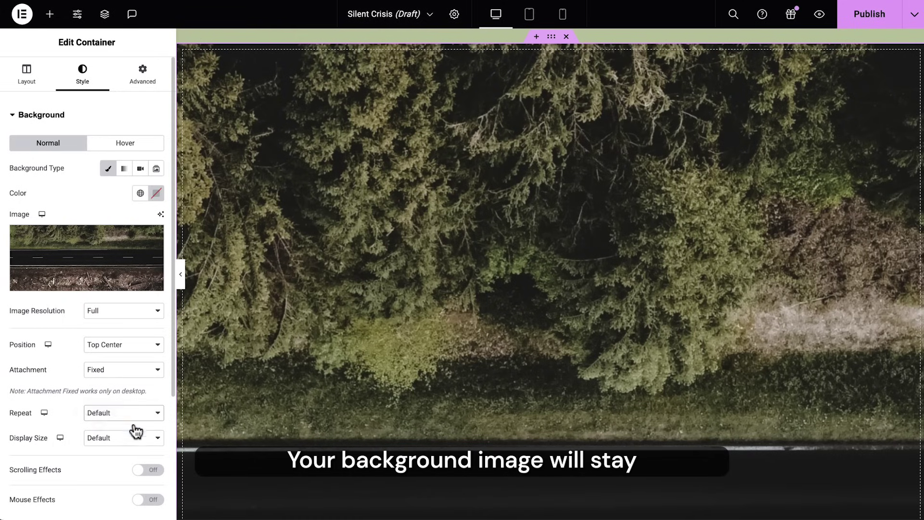
left_click(135, 438)
left_click(136, 465)
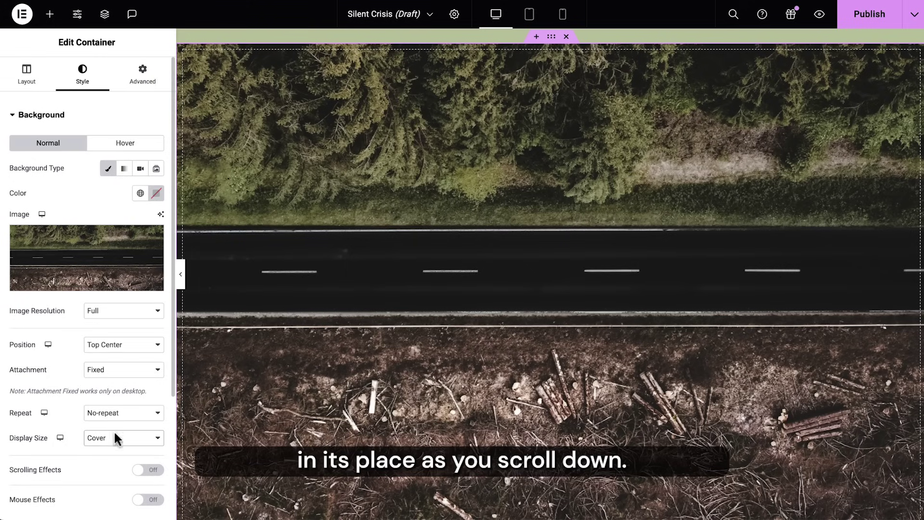
Add an inner row container in vw width, 80 vh minimum height, items start-aligned and centred
left_click(160, 85)
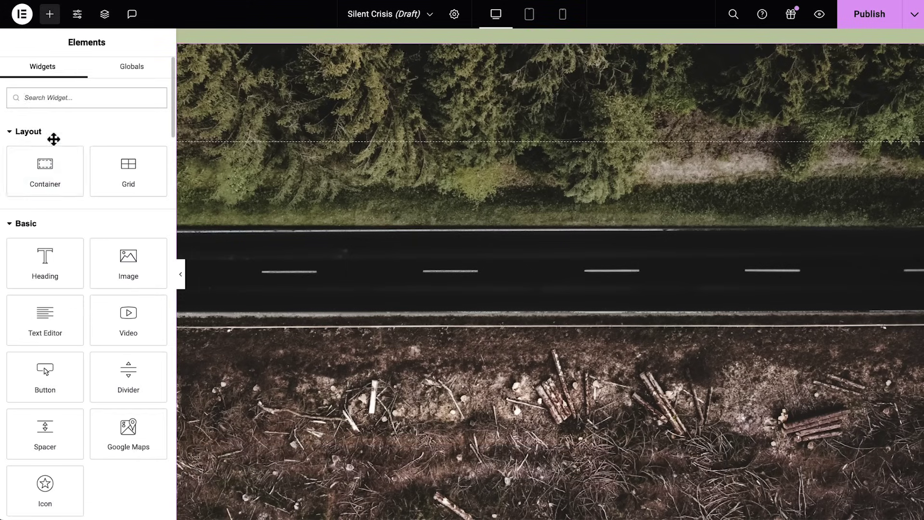
left_click_drag(43, 168, 381, 303)
left_click(153, 198)
left_click(151, 269)
type("500")
left_click(158, 237)
left_click(150, 274)
left_click(147, 253)
type("80")
left_click(108, 318)
left_click(22, 355)
left_click(125, 380)
Add a green card container with a Counter widget and text for 10 million hectares
left_click(49, 14)
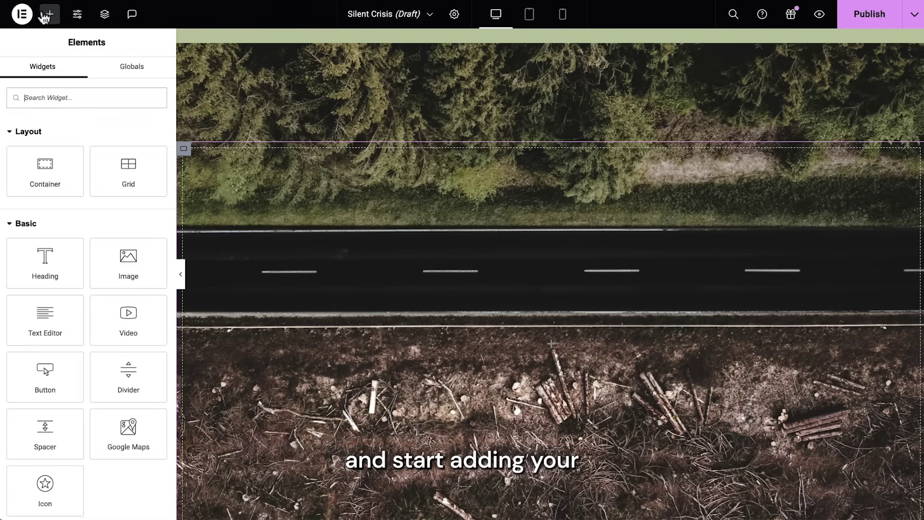
left_click_drag(32, 179, 385, 318)
left_click(49, 14)
left_click(57, 100)
type("counter")
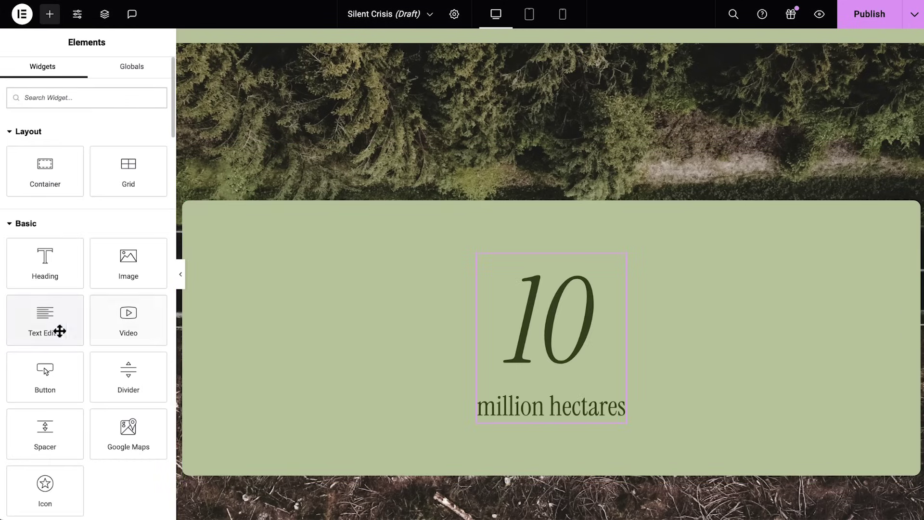
left_click_drag(58, 330, 496, 411)
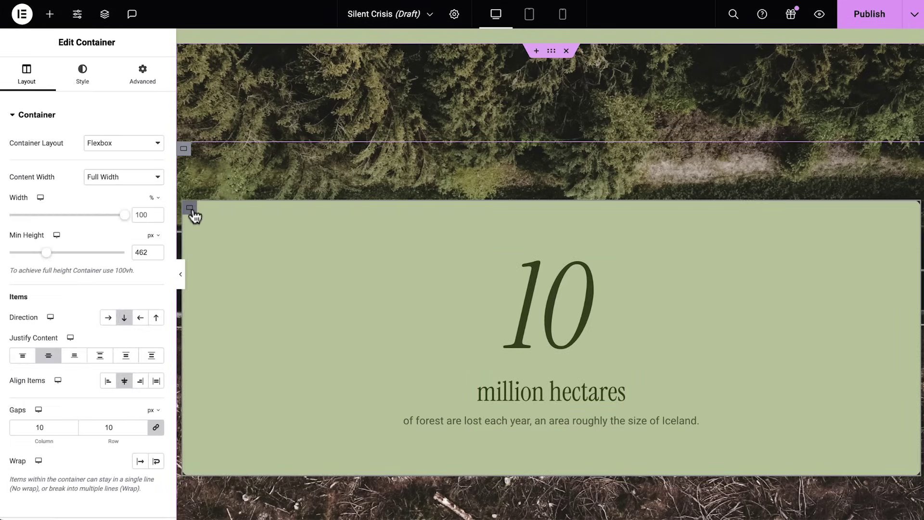
Duplicate the stat card to make four cards: 10, 420, 1+ and 4.5$
right_click(192, 212)
left_click(236, 230)
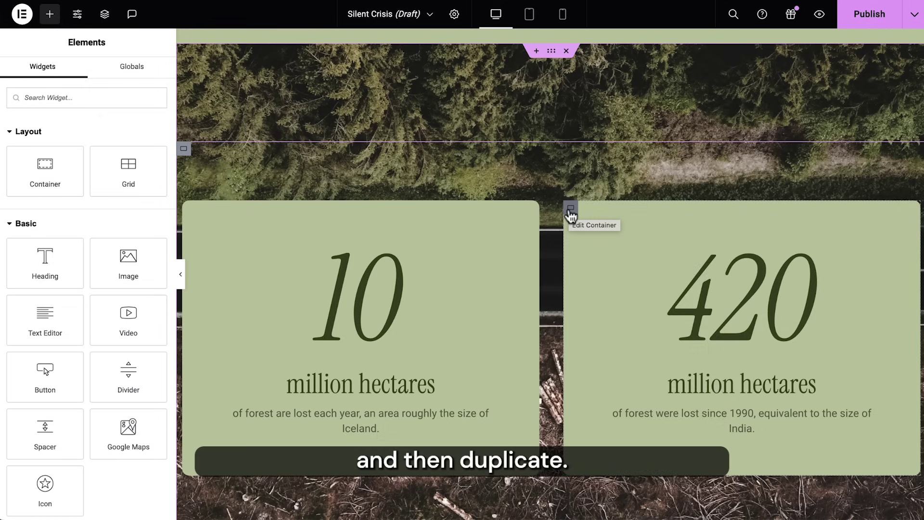
right_click(569, 215)
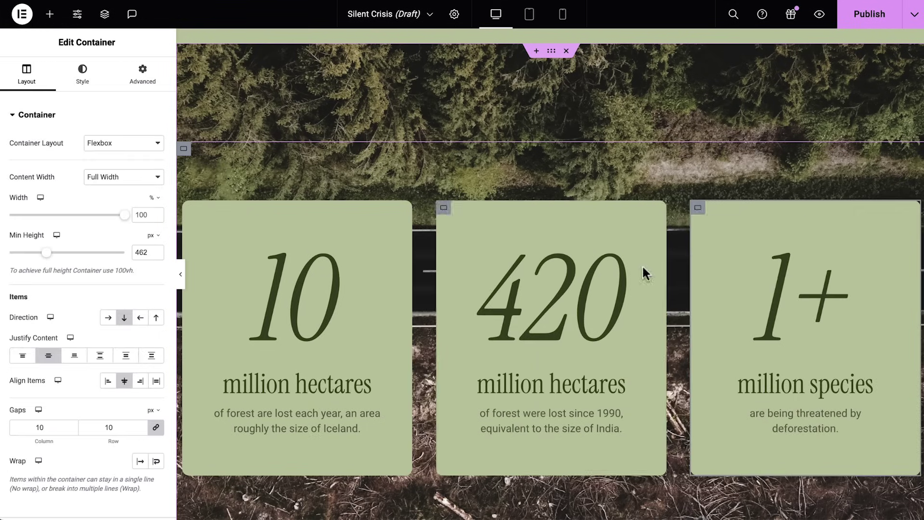
right_click(702, 214)
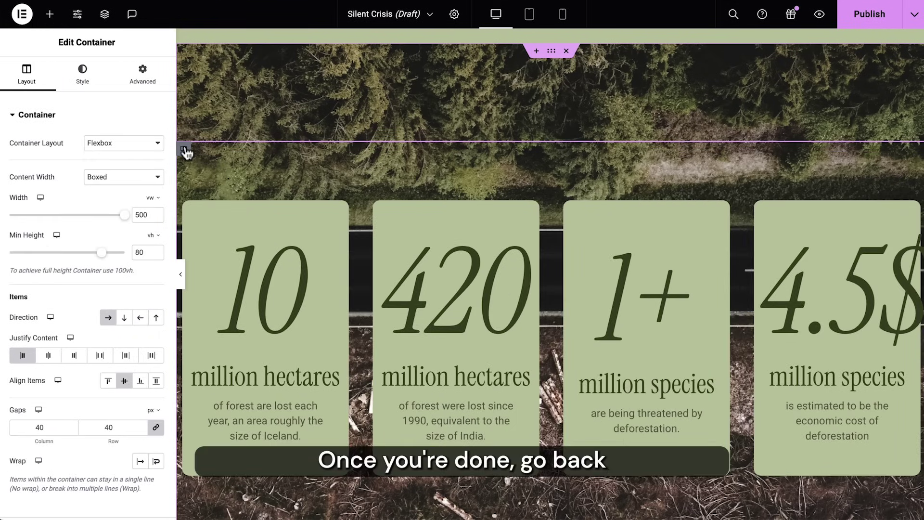
Set the main card container's overflow to Hidden
left_click(186, 152)
left_click(130, 114)
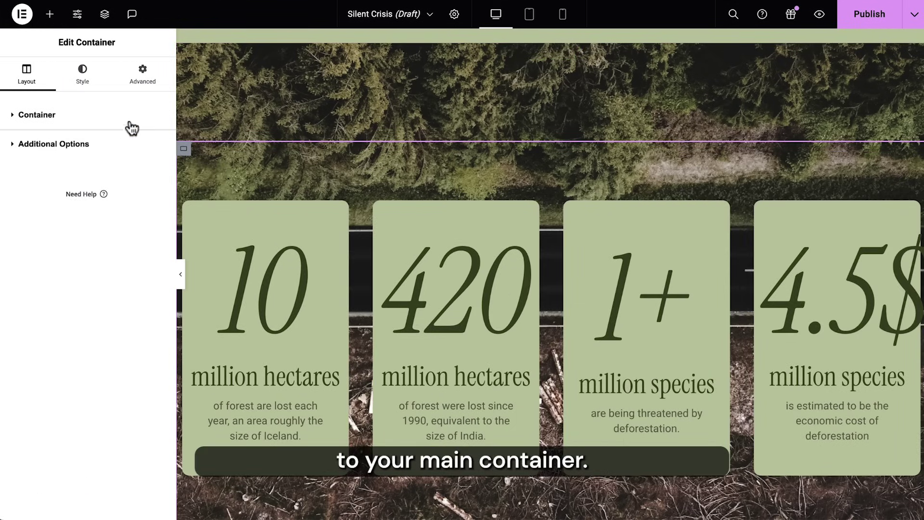
left_click(124, 144)
left_click(135, 172)
left_click(134, 185)
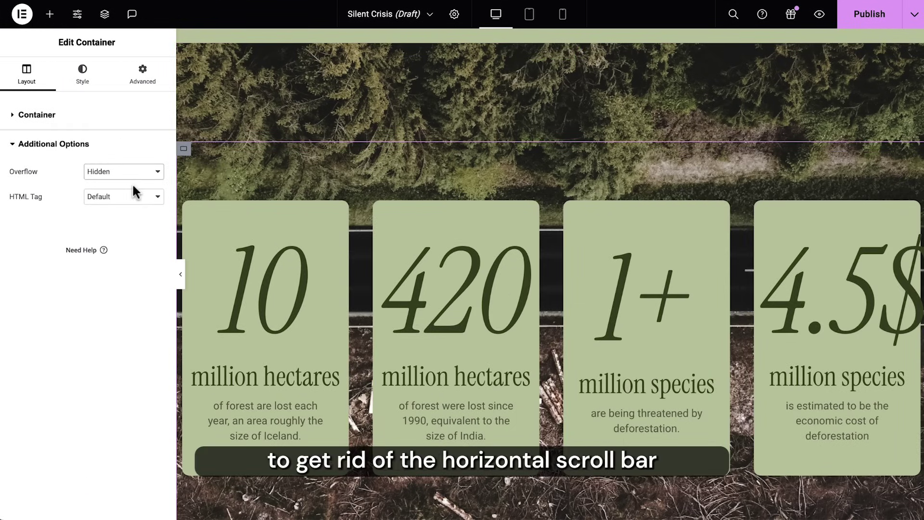
Make the container sticky to Top with a 100 offset, staying in its column
left_click(143, 76)
left_click(127, 116)
left_click(128, 150)
left_click(121, 235)
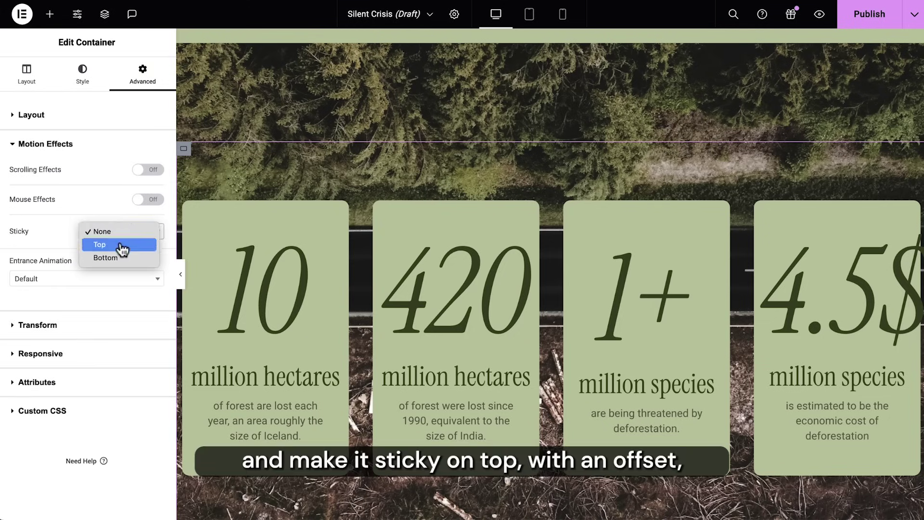
left_click(122, 244)
type("100")
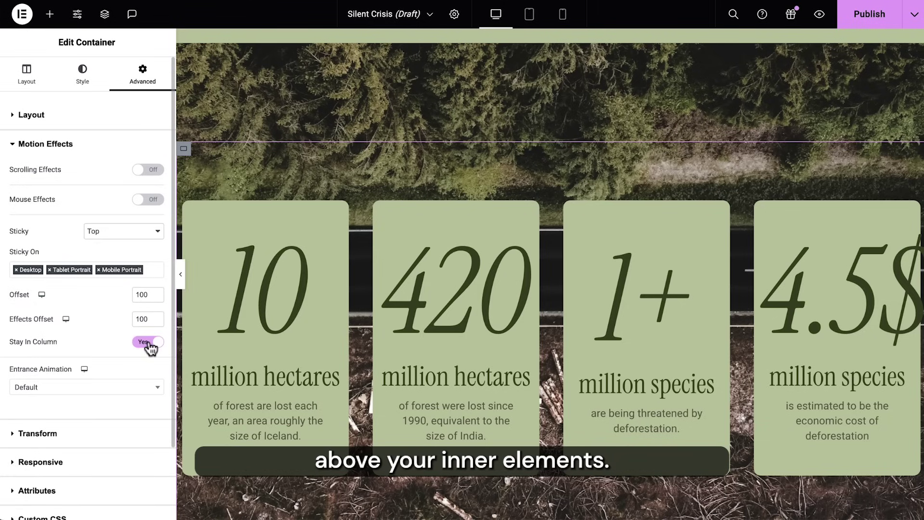
left_click(129, 431)
Offset the card row 46% to the right on the X axis
left_click(157, 310)
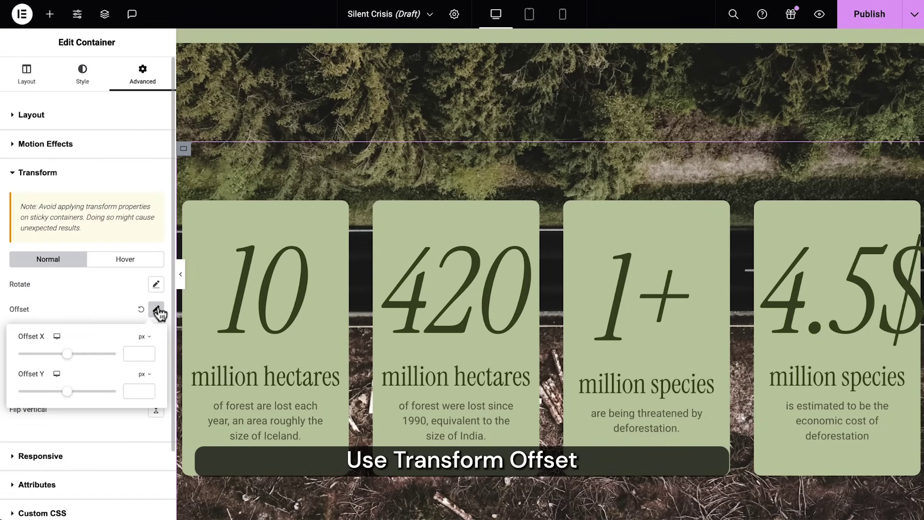
left_click(142, 355)
left_click_drag(67, 354, 93, 361)
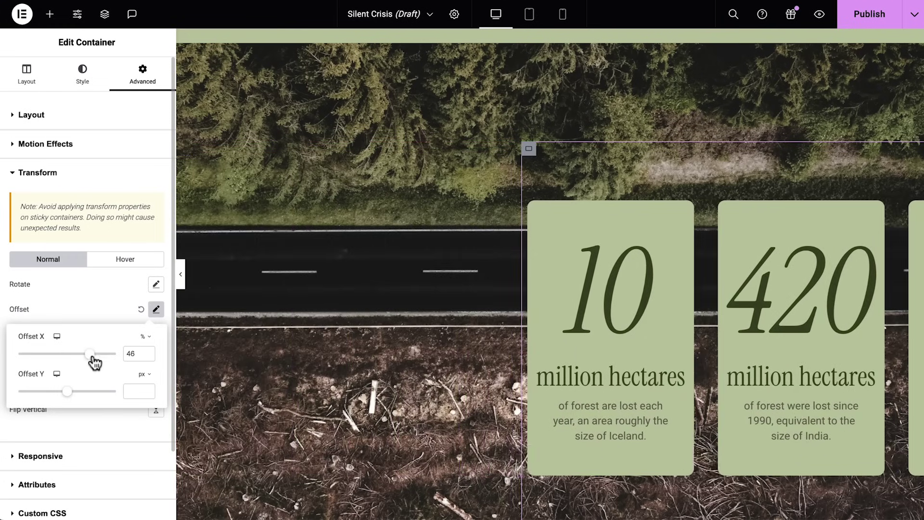
Enable a To Left horizontal scroll effect at speed 15 with a later viewport start
left_click(139, 153)
left_click(147, 169)
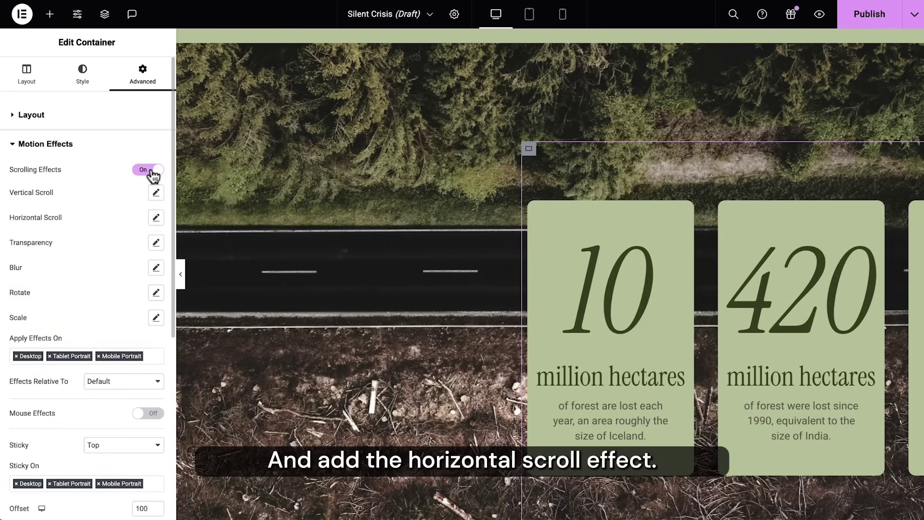
left_click(156, 217)
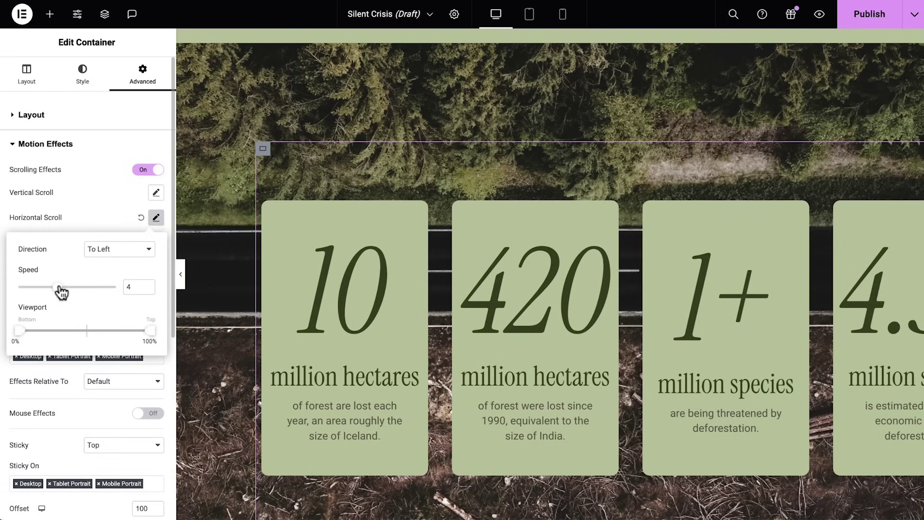
left_click_drag(62, 291, 112, 293)
double_click(130, 287)
type("15")
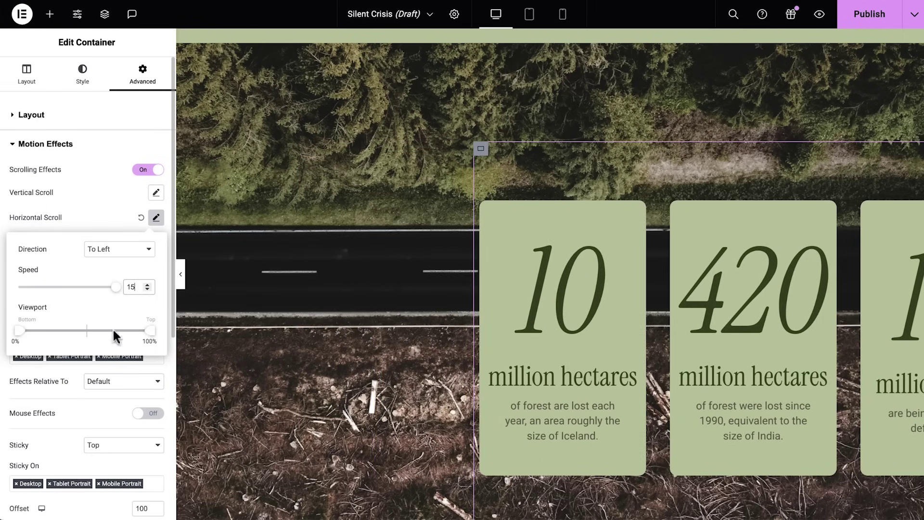
left_click_drag(18, 337, 66, 332)
left_click(90, 223)
scroll(247, 348, "down", 1)
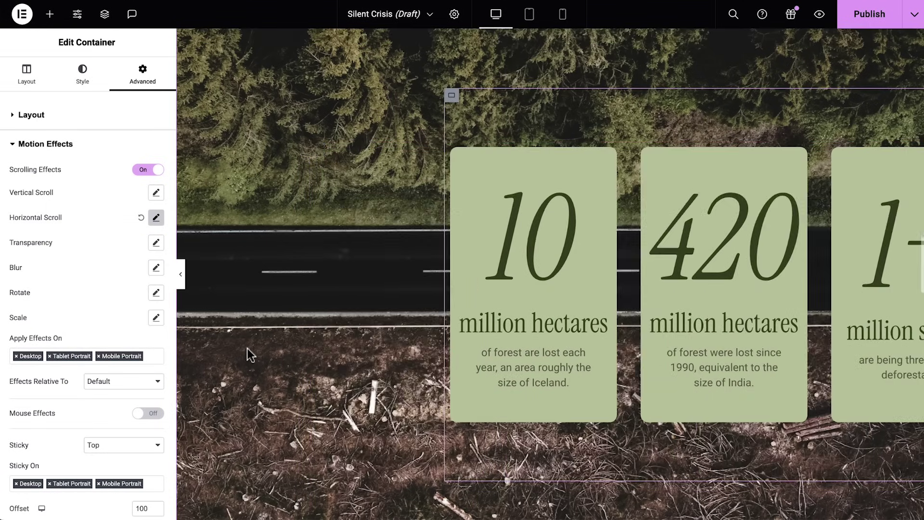
scroll(247, 348, "down", 5)
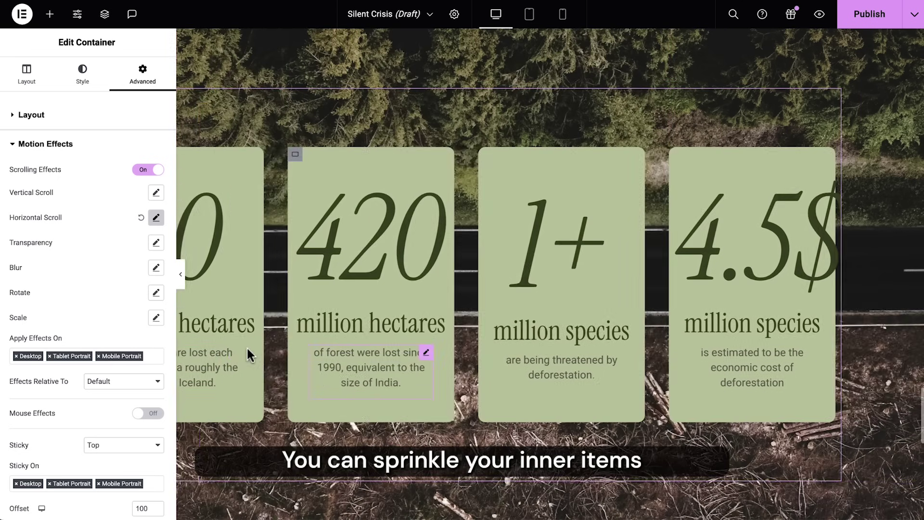
Add a Fade Out transparency effect at level 20, active between 83% and 95% of the viewport
left_click(156, 242)
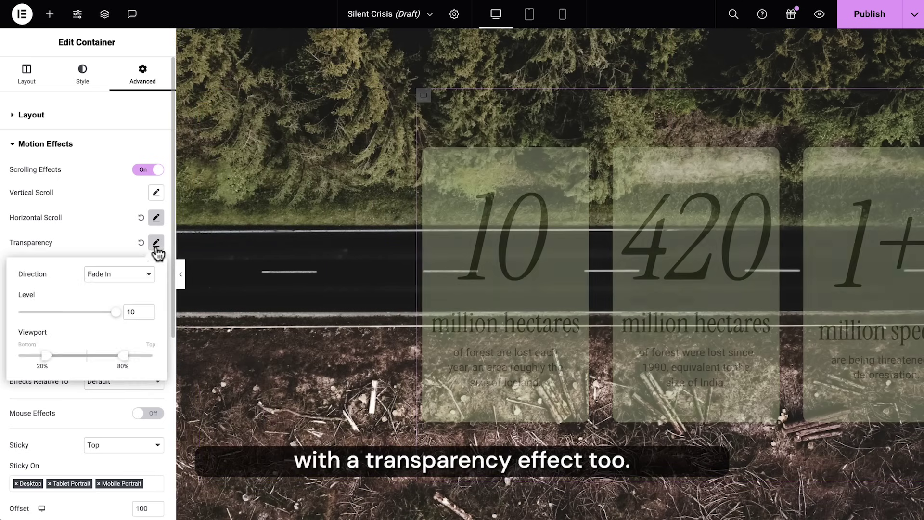
left_click(143, 274)
left_click(142, 288)
double_click(130, 312)
type("20")
left_click_drag(133, 362, 149, 364)
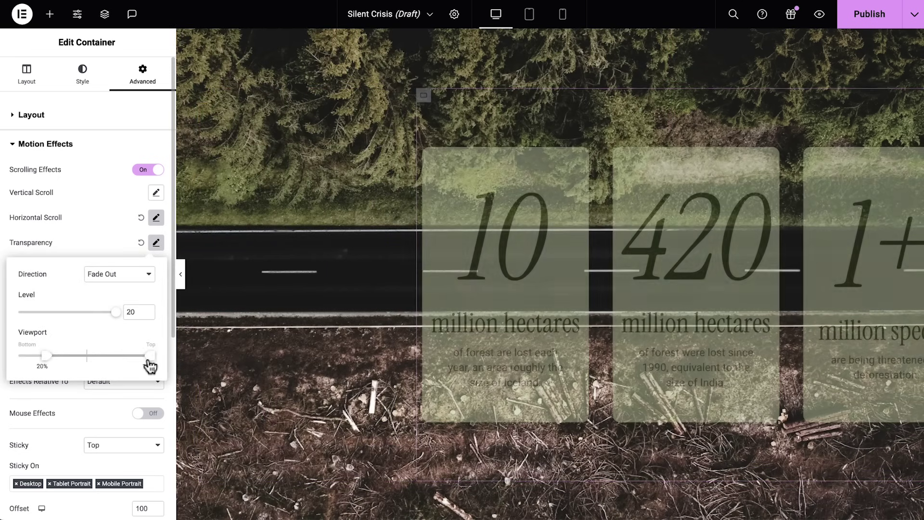
left_click_drag(68, 362, 108, 364)
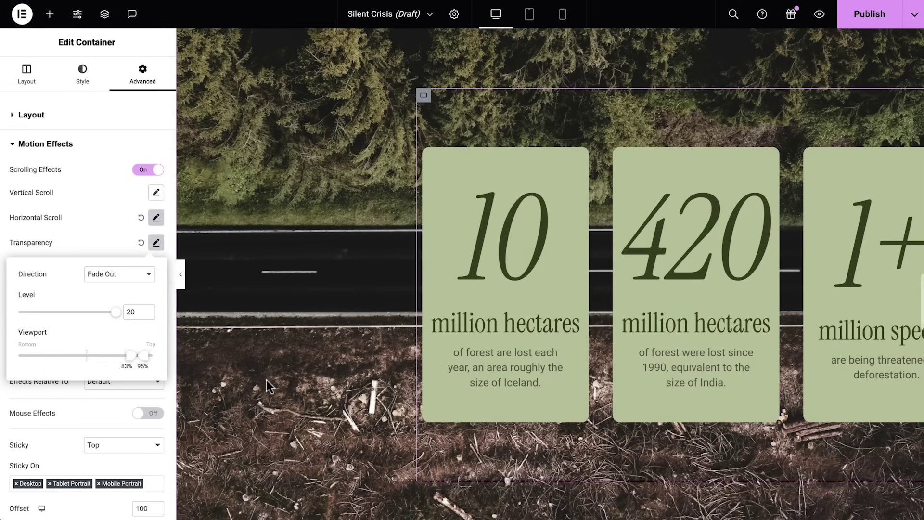
scroll(266, 380, "down", 10)
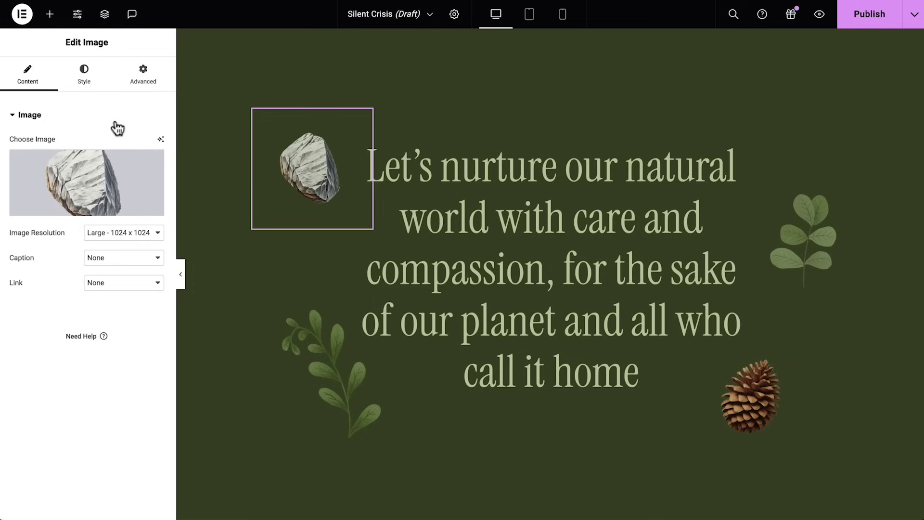
Turn on mouse effects for the rock image with opposite mouse tracking and faster 3D tilt
left_click(147, 86)
left_click(143, 117)
left_click(147, 145)
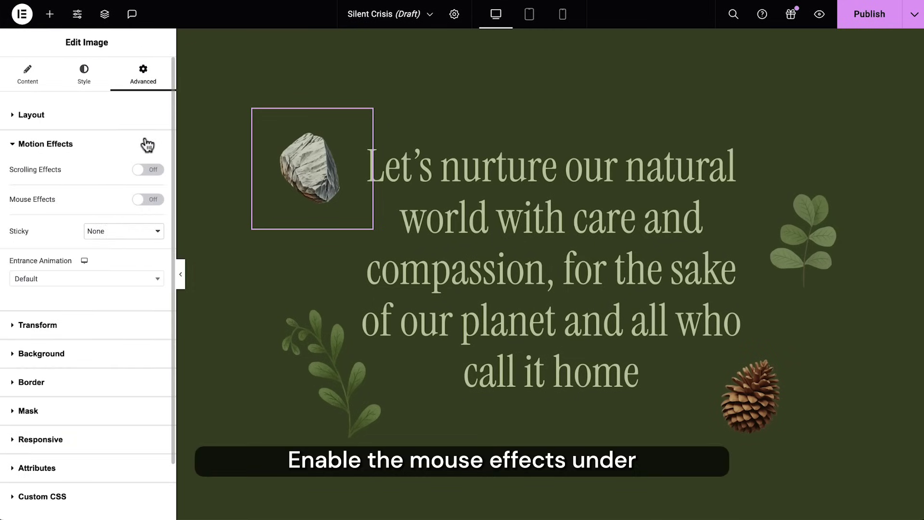
left_click(153, 200)
left_click(156, 221)
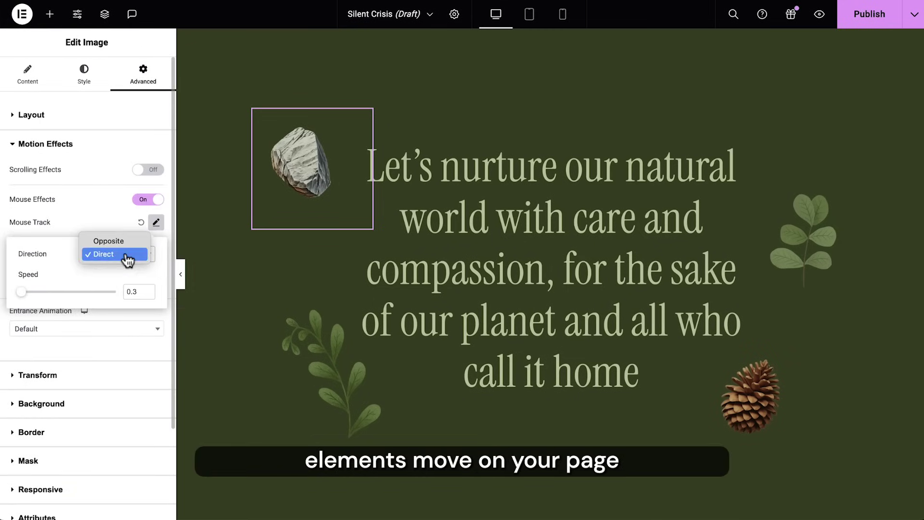
left_click(125, 242)
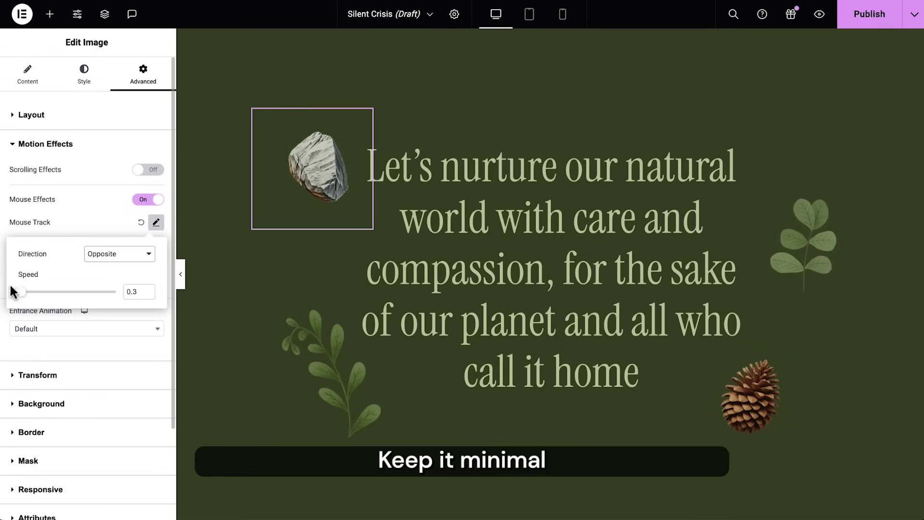
left_click_drag(21, 292, 26, 292)
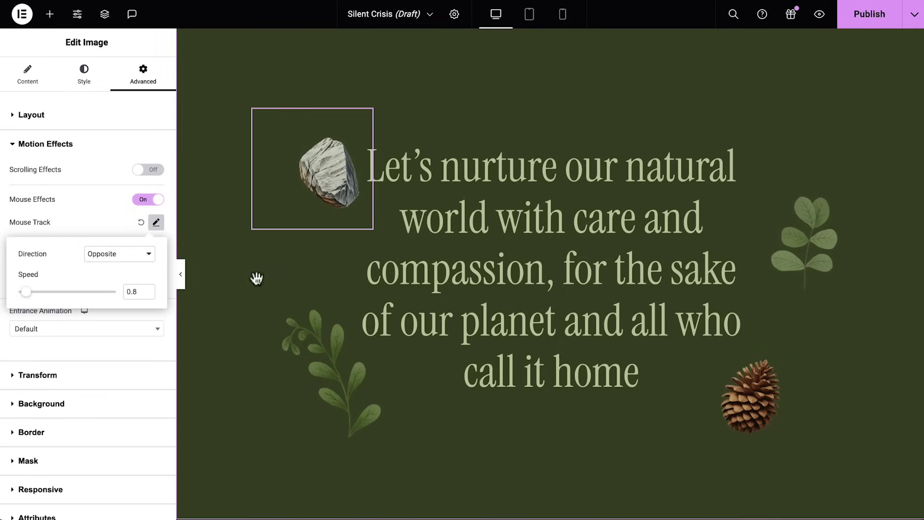
left_click(152, 292)
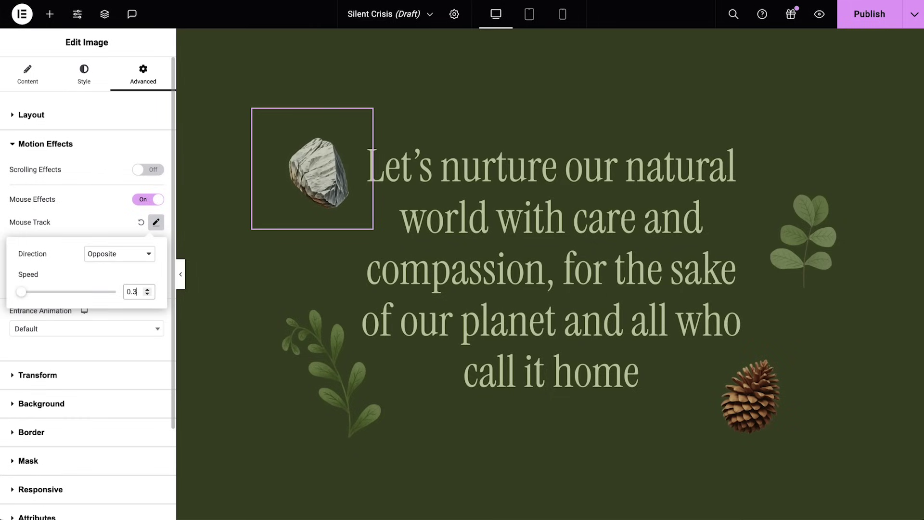
left_click(110, 235)
left_click(156, 247)
left_click(126, 279)
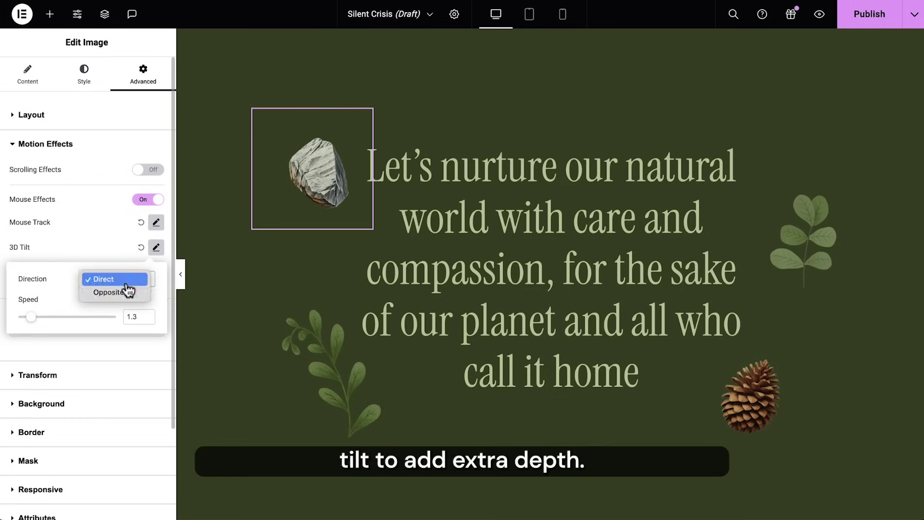
left_click_drag(30, 317, 34, 318)
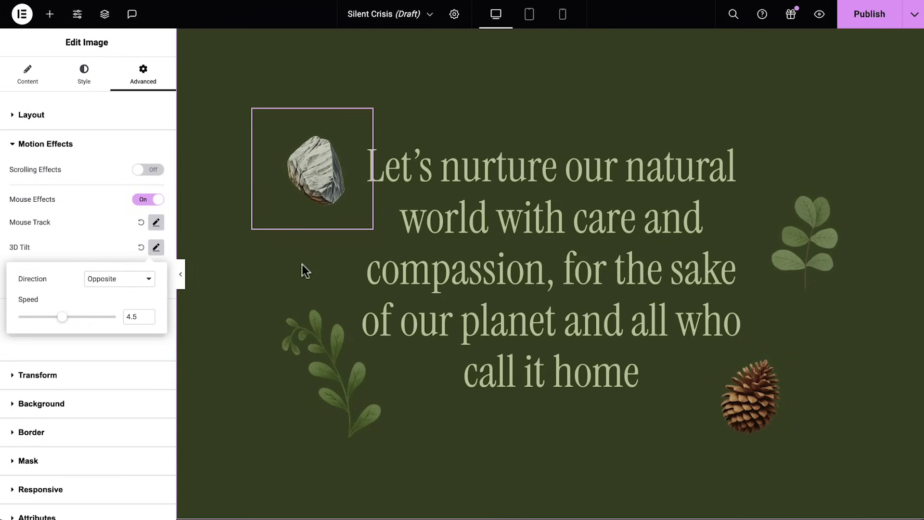
Enable mouse effects on the leaf and pinecone images, then place a Tabs widget in Human Impact
left_click(314, 305)
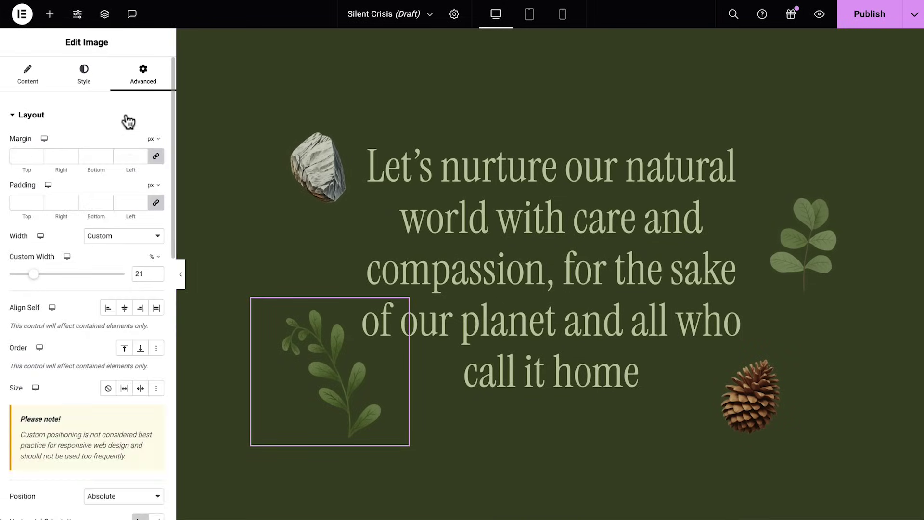
left_click(126, 116)
left_click(138, 145)
left_click(152, 201)
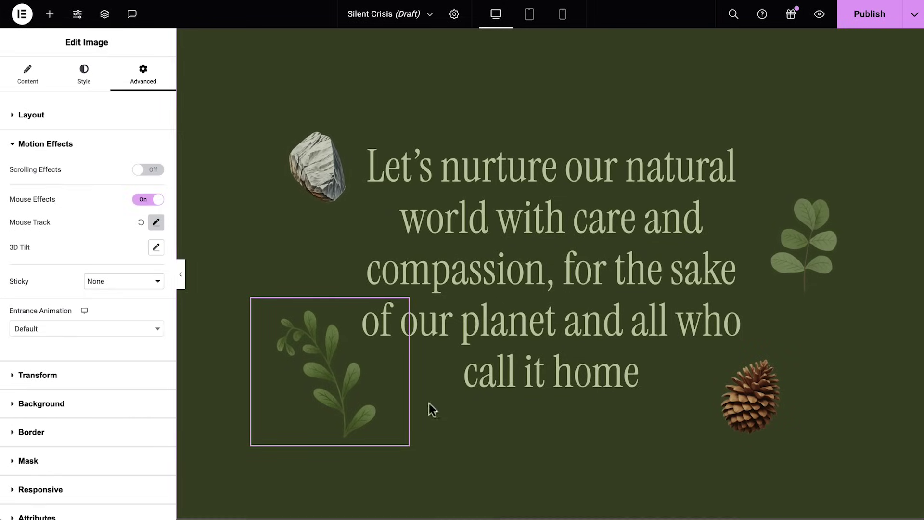
left_click(751, 389)
left_click(164, 118)
left_click(161, 142)
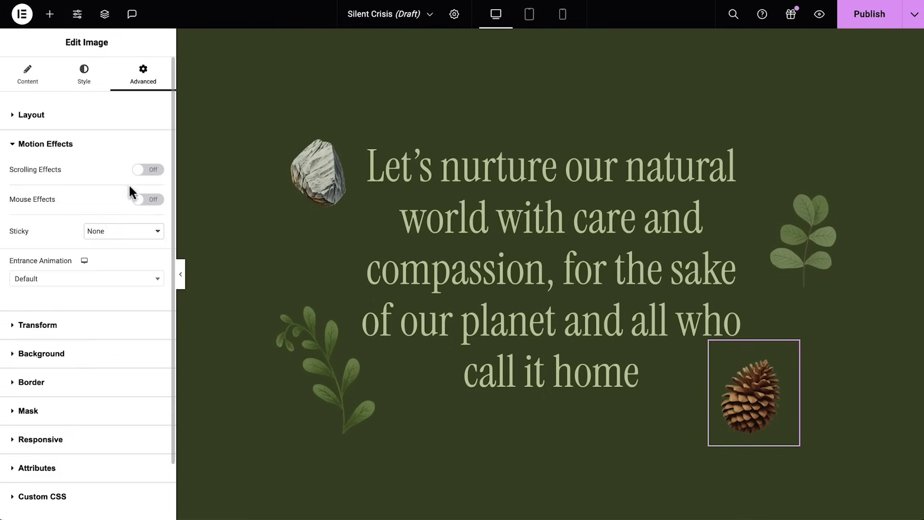
left_click(154, 199)
left_click(156, 248)
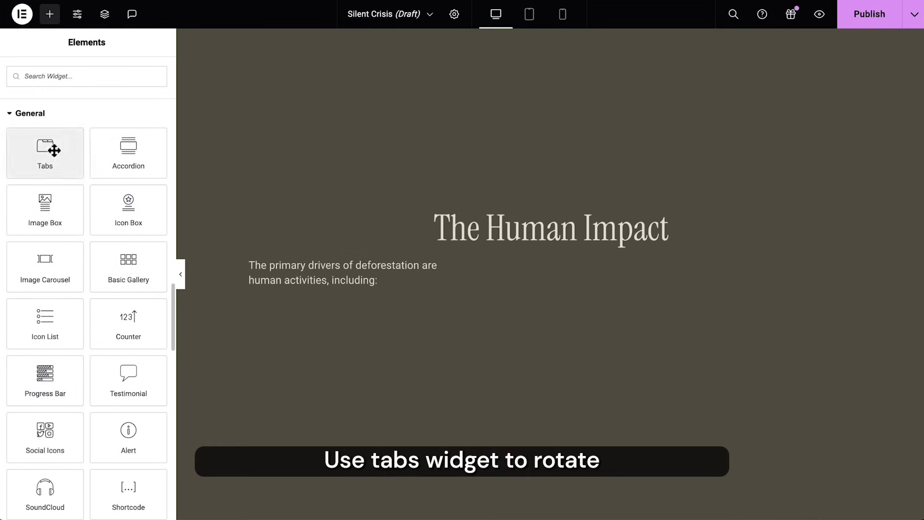
left_click_drag(53, 147, 260, 293)
Place tab titles before the content, stretch them, and set the tab width to 38%
left_click(157, 290)
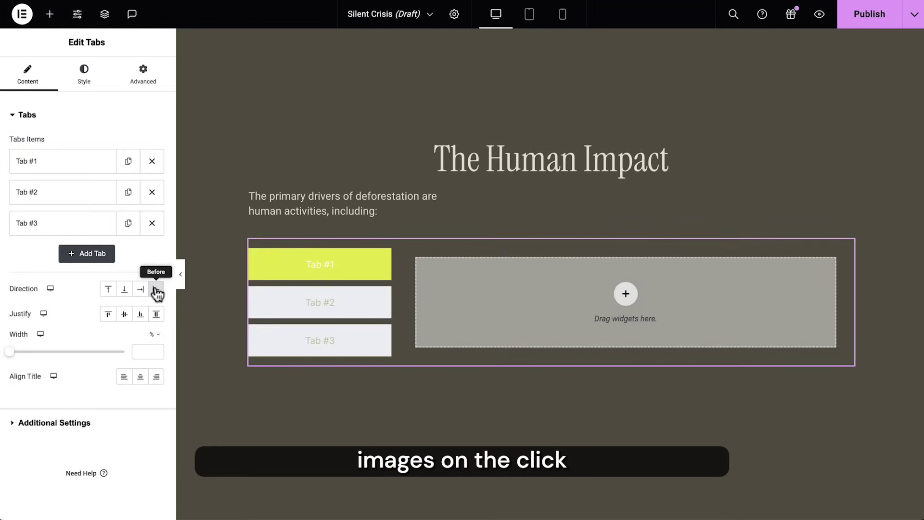
left_click(156, 318)
type("38")
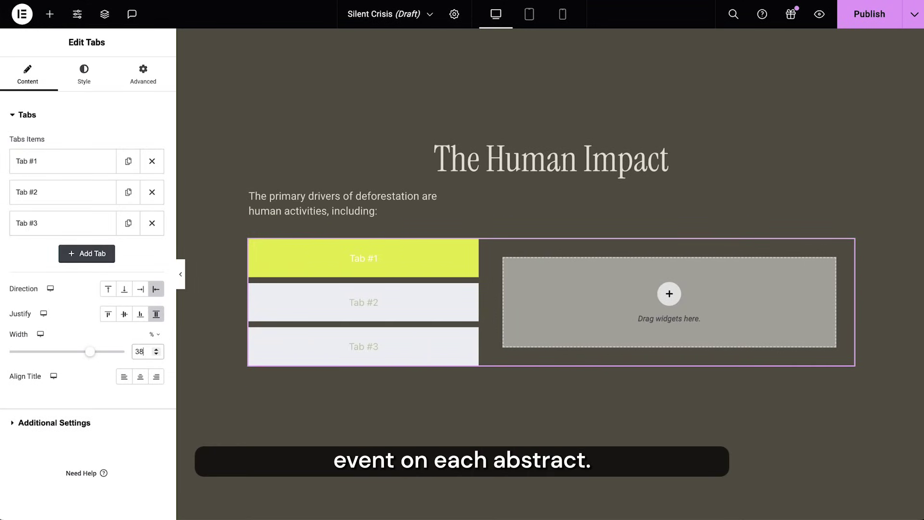
Rename the tabs to the deforestation causes, including Urbanization, and add a fourth tab
left_click(99, 168)
left_click(67, 279)
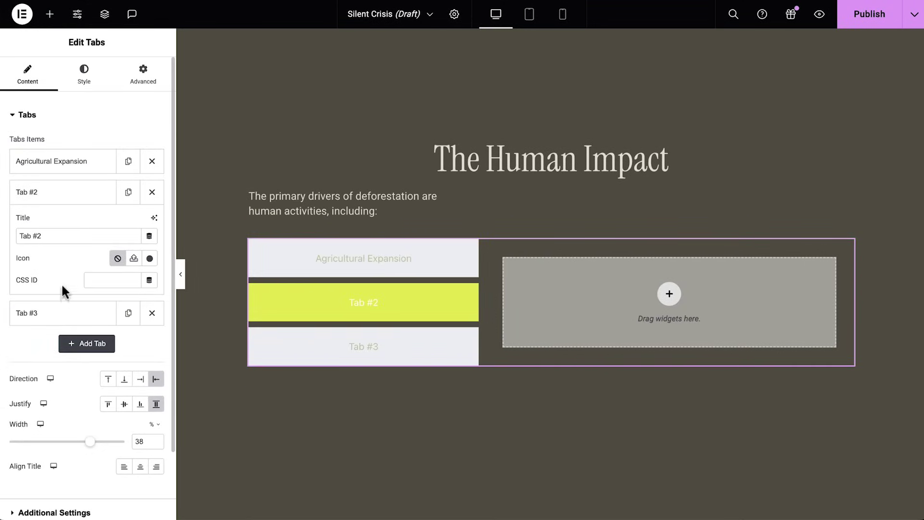
left_click(76, 313)
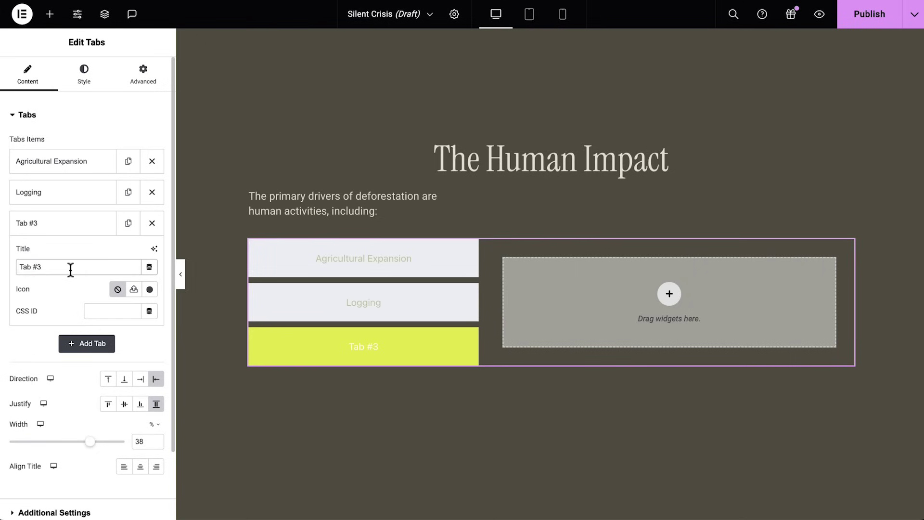
left_click(75, 230)
left_click(81, 254)
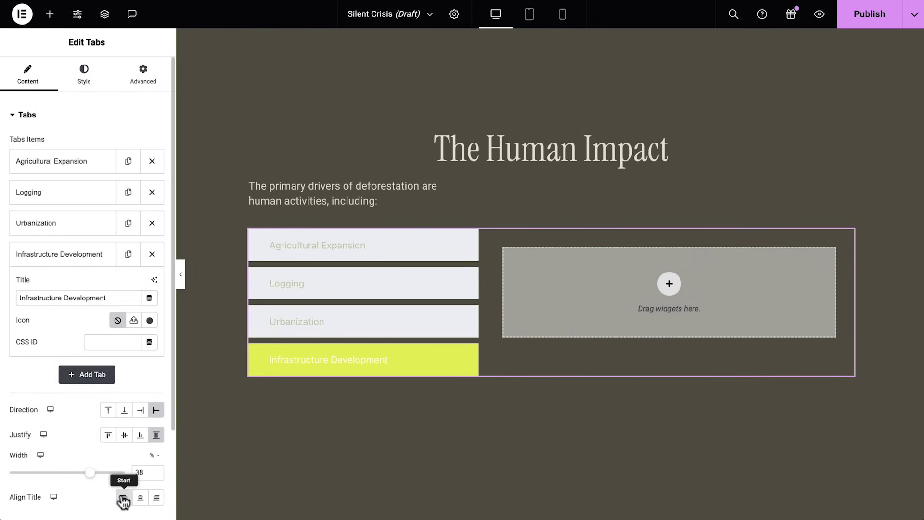
Make the normal tab title background fully transparent
left_click(84, 76)
left_click(140, 243)
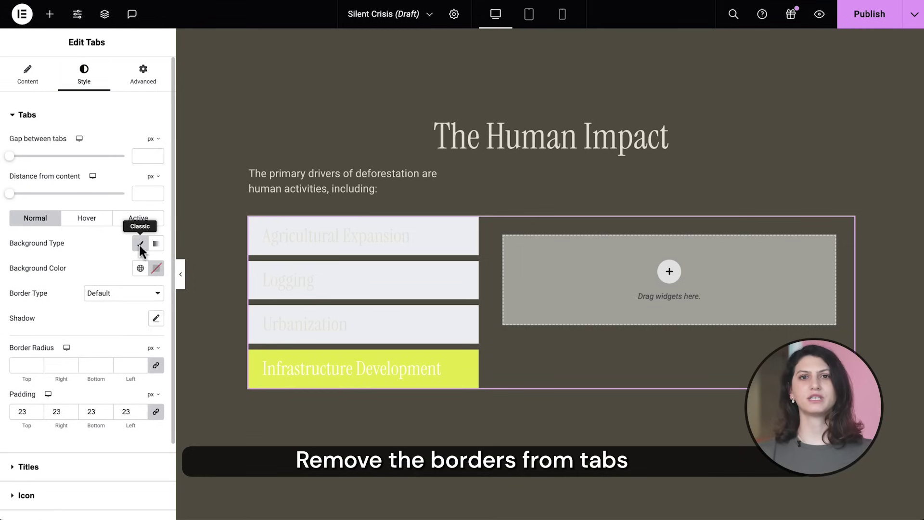
left_click(156, 268)
left_click_drag(222, 424, 83, 428)
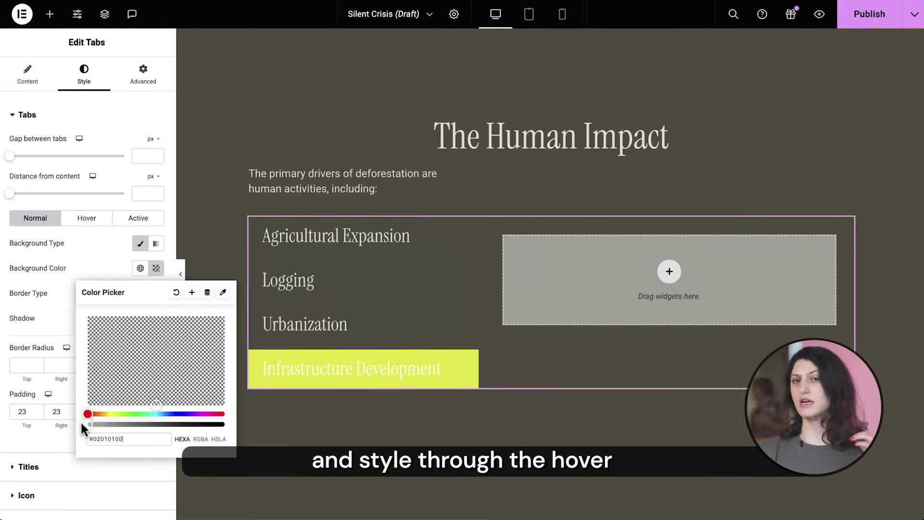
Set the hover and active tab backgrounds to the global Primary colour
left_click(87, 219)
left_click(140, 268)
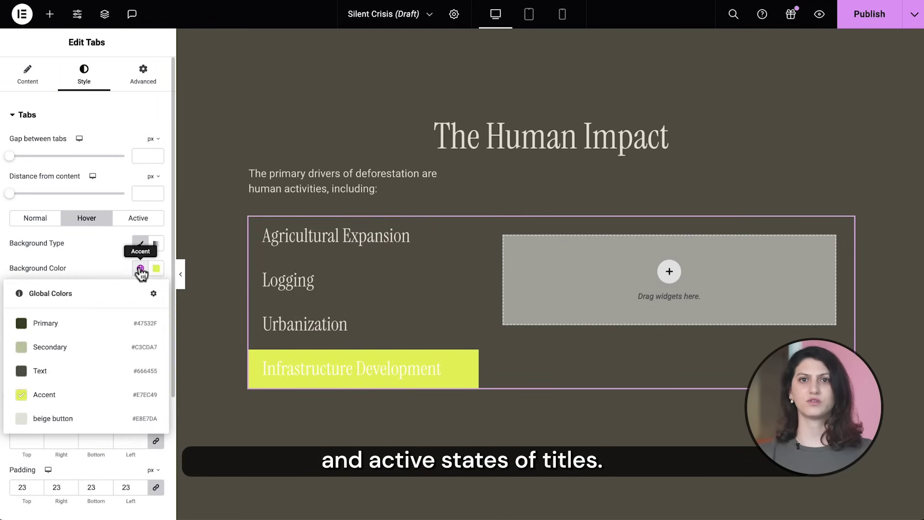
left_click(96, 330)
left_click(138, 218)
left_click(140, 268)
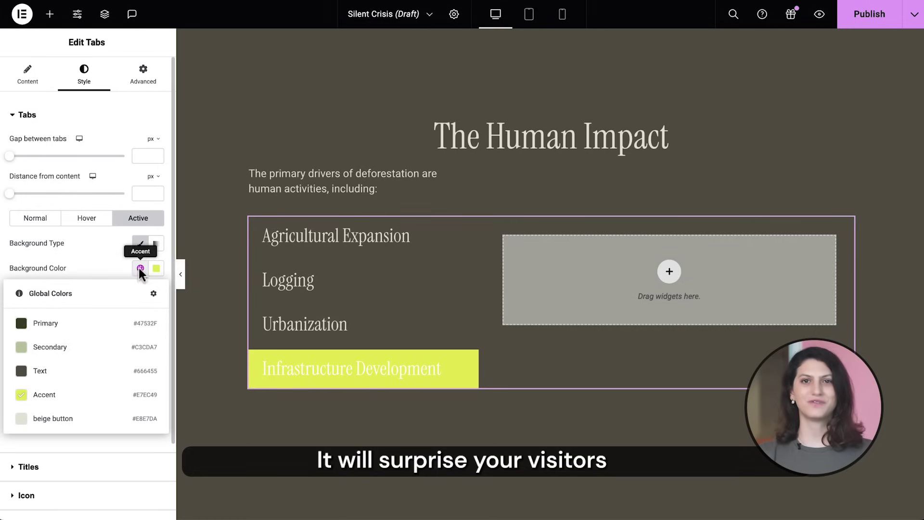
left_click(114, 325)
Space the tabs with a 54 px gap and add an Image widget to the tab content
left_click_drag(9, 160, 24, 159)
left_click(52, 19)
left_click_drag(125, 268, 616, 276)
Give the image a Fade In Right entrance animation with Slow duration
left_click(159, 85)
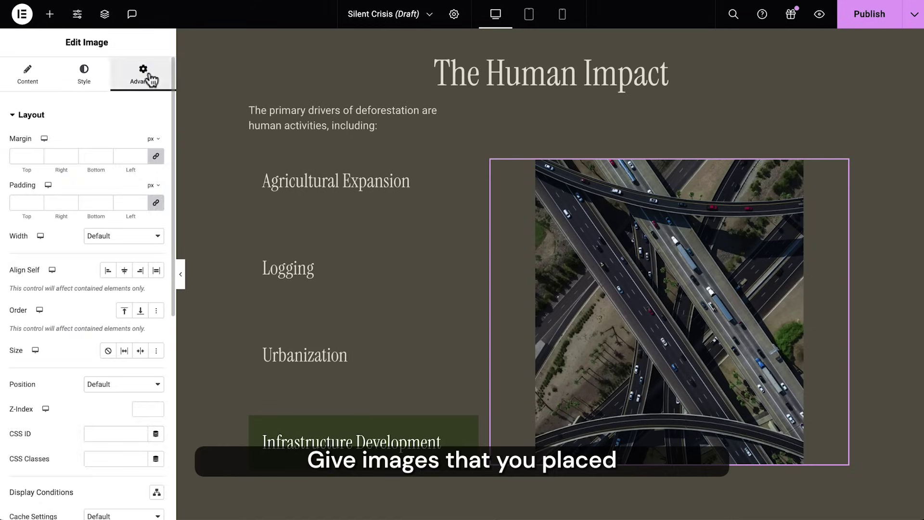
left_click(134, 120)
left_click(140, 145)
left_click(99, 278)
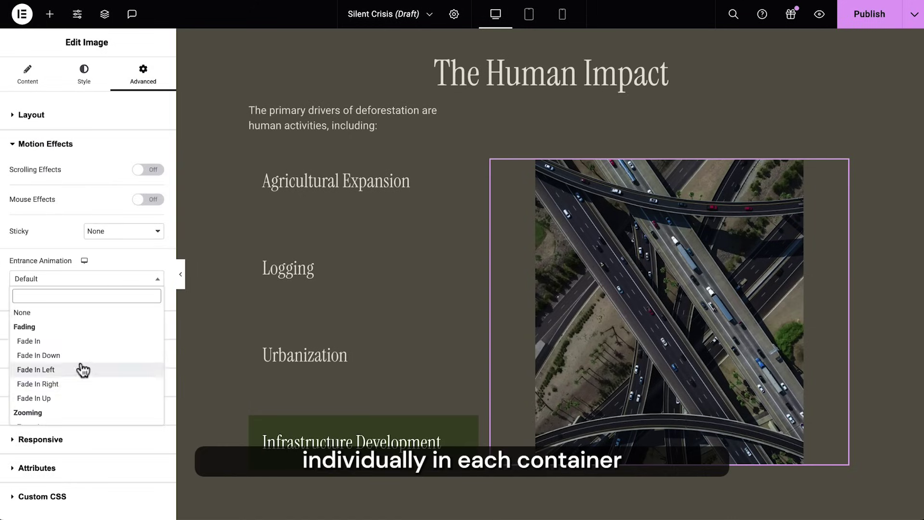
left_click(79, 385)
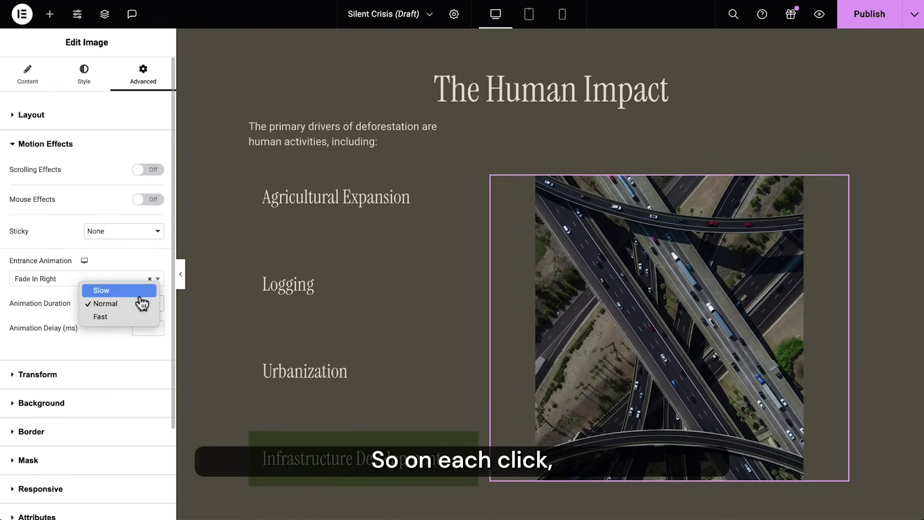
left_click(140, 296)
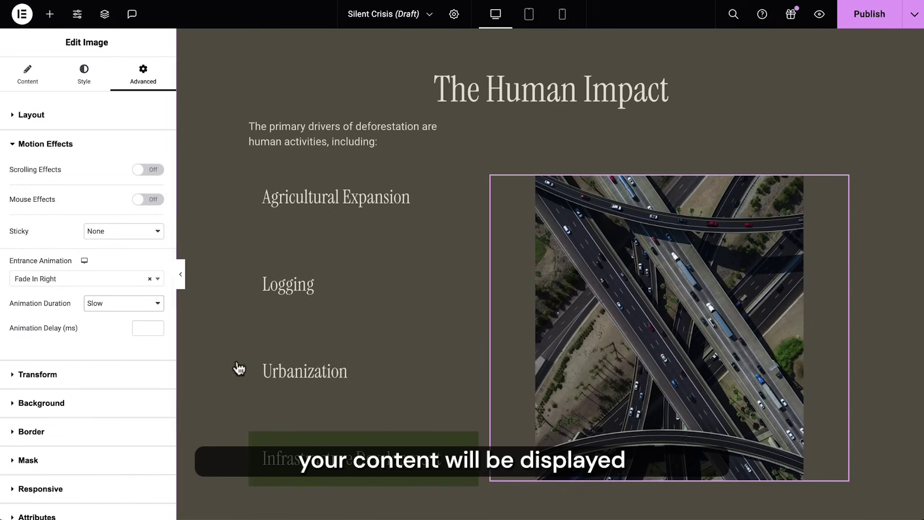
Preview the Urbanization, Logging and Agricultural Expansion tab images, then add a Hotspot widget
left_click(274, 374)
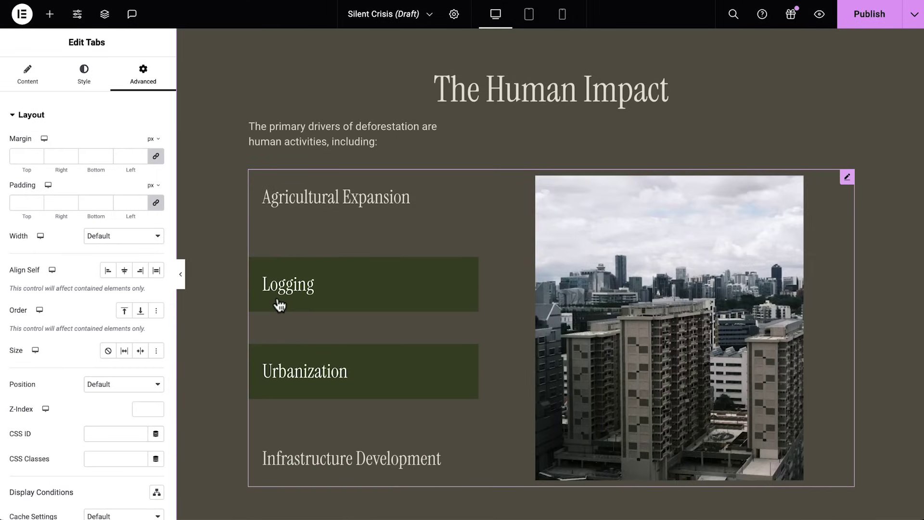
left_click(279, 304)
left_click(297, 219)
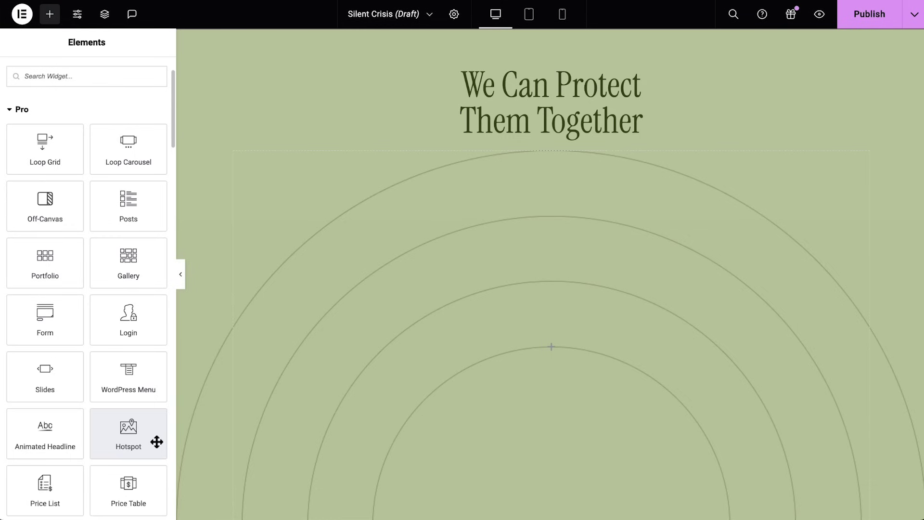
left_click_drag(154, 442, 379, 207)
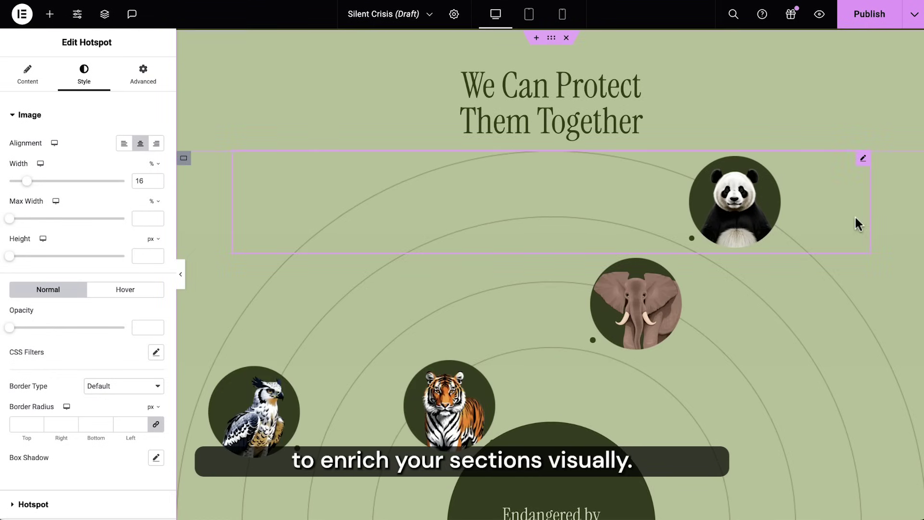
Make the hotspot marker colour mostly transparent and check the Giant Panda and African Elephant tooltips
left_click(150, 118)
left_click(144, 144)
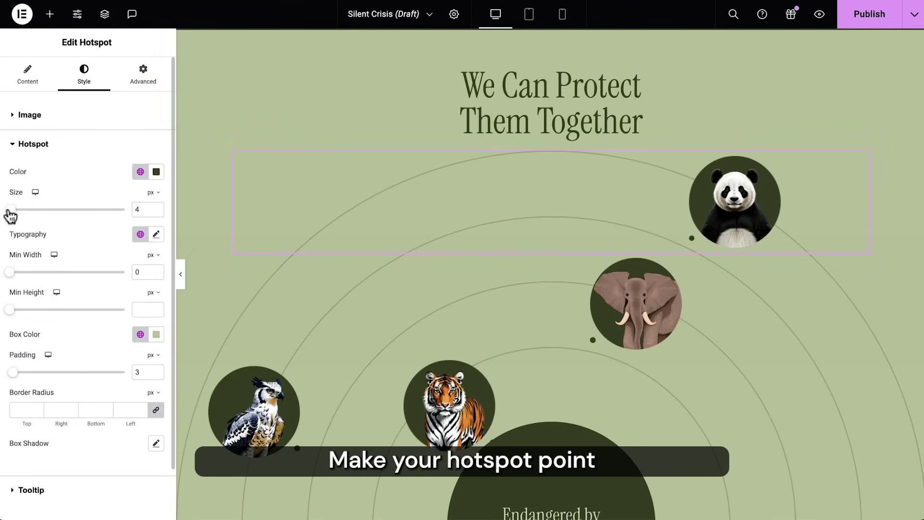
left_click(156, 172)
left_click_drag(223, 327, 108, 328)
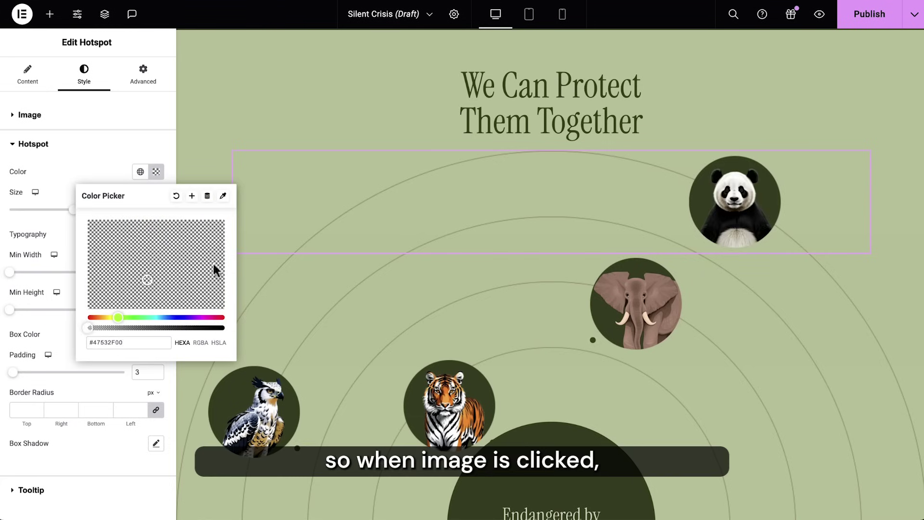
left_click(734, 207)
left_click(624, 314)
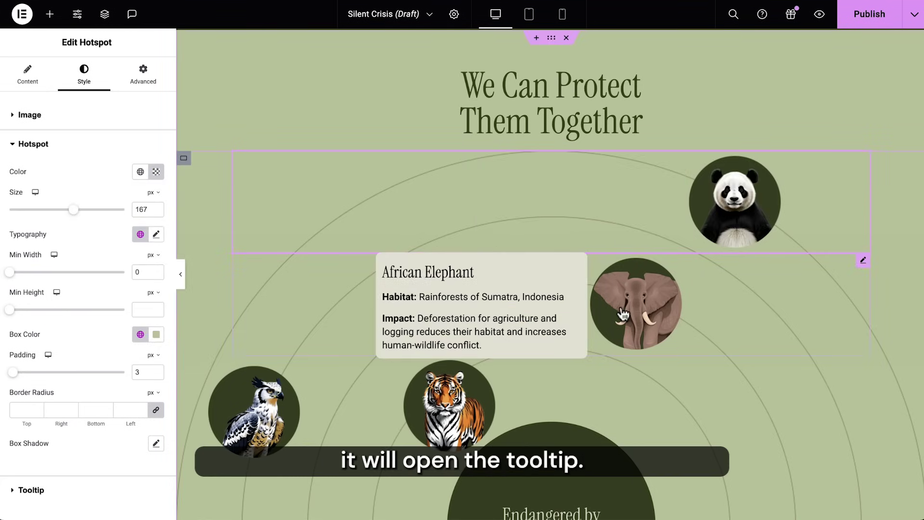
left_click(764, 211)
Add a hover Scale transform to the hotspots with an 1800 ms transition
left_click(147, 81)
left_click(134, 117)
left_click(135, 175)
left_click(129, 205)
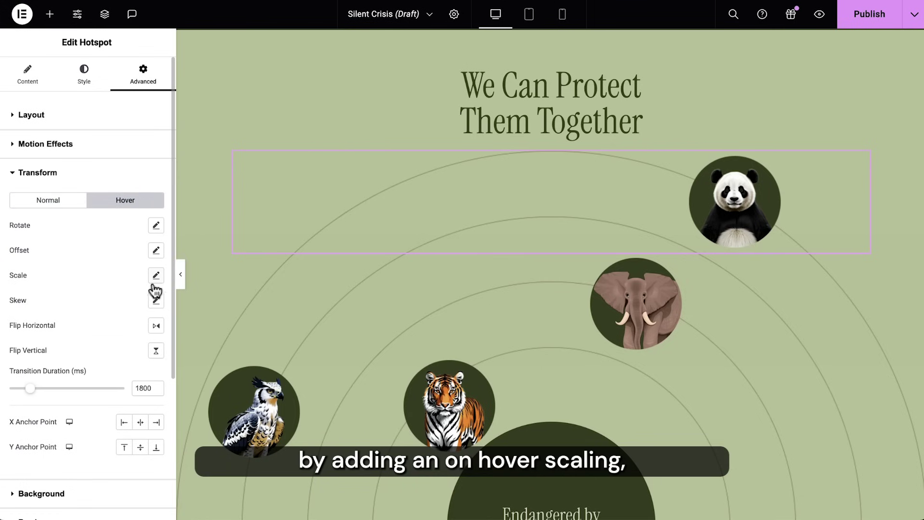
left_click(131, 294)
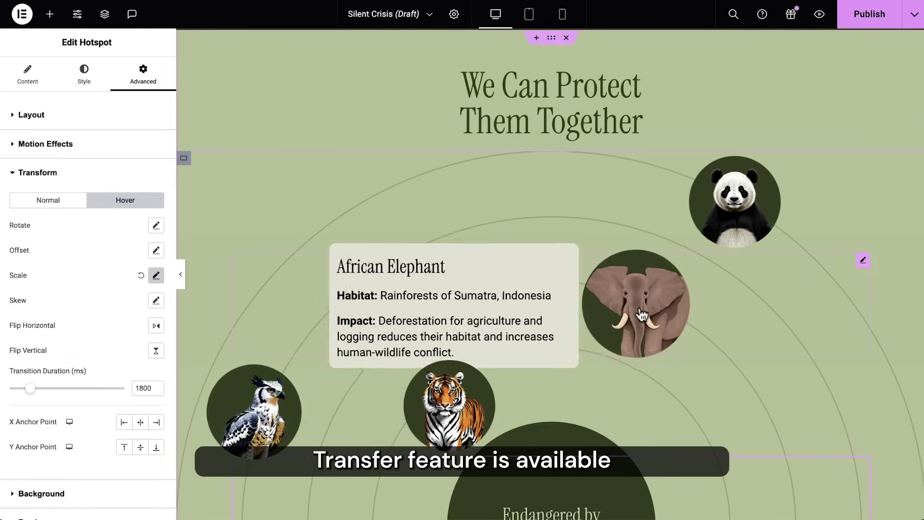
mouse_move(735, 212)
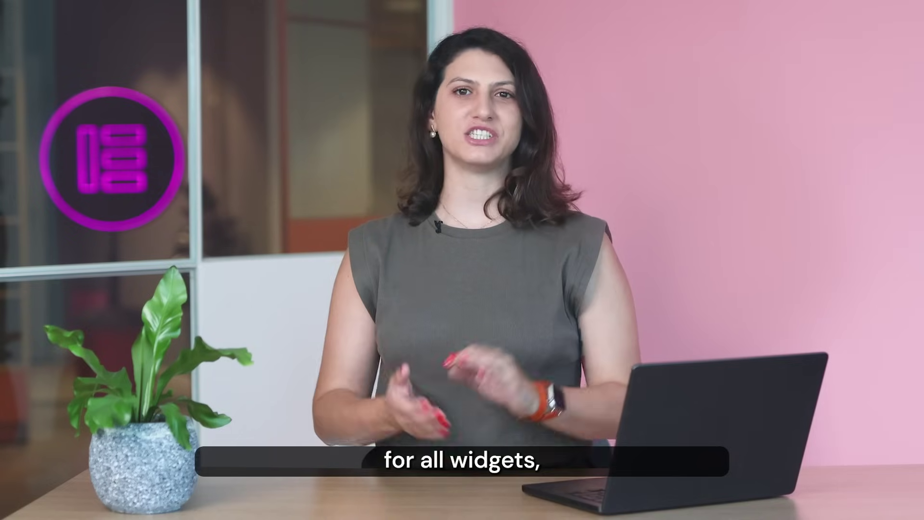